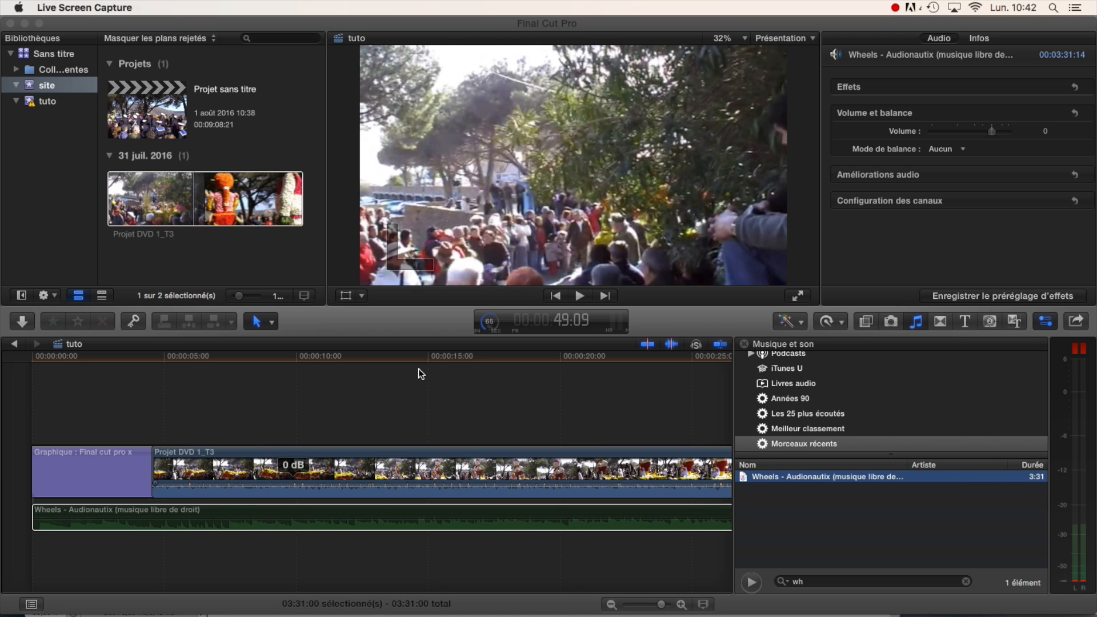
# - Add Position and Scale (Échelle) keyframes at 14:03 on the Projet DVD 1_T3 clip, keeping 0 px and 100 %
pyautogui.click(305, 372)
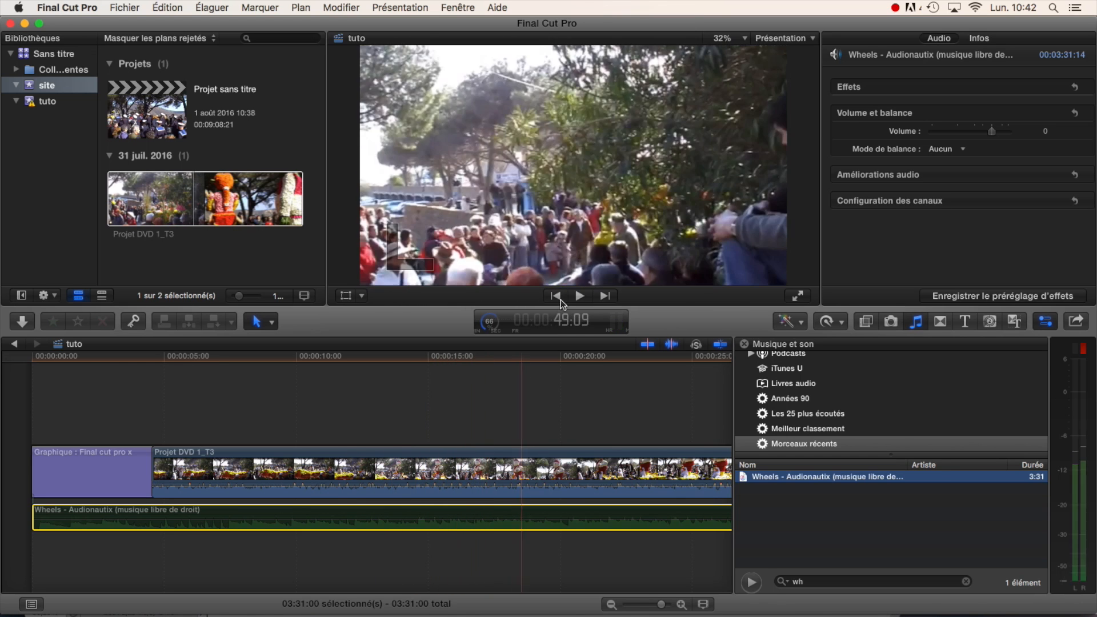
pyautogui.click(478, 402)
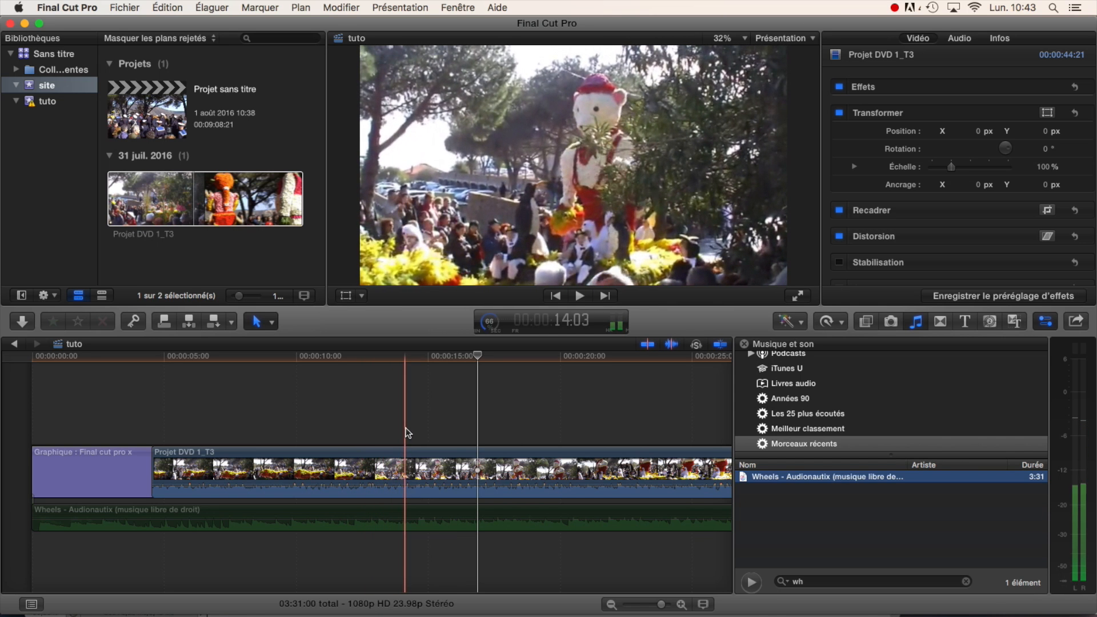
pyautogui.click(406, 433)
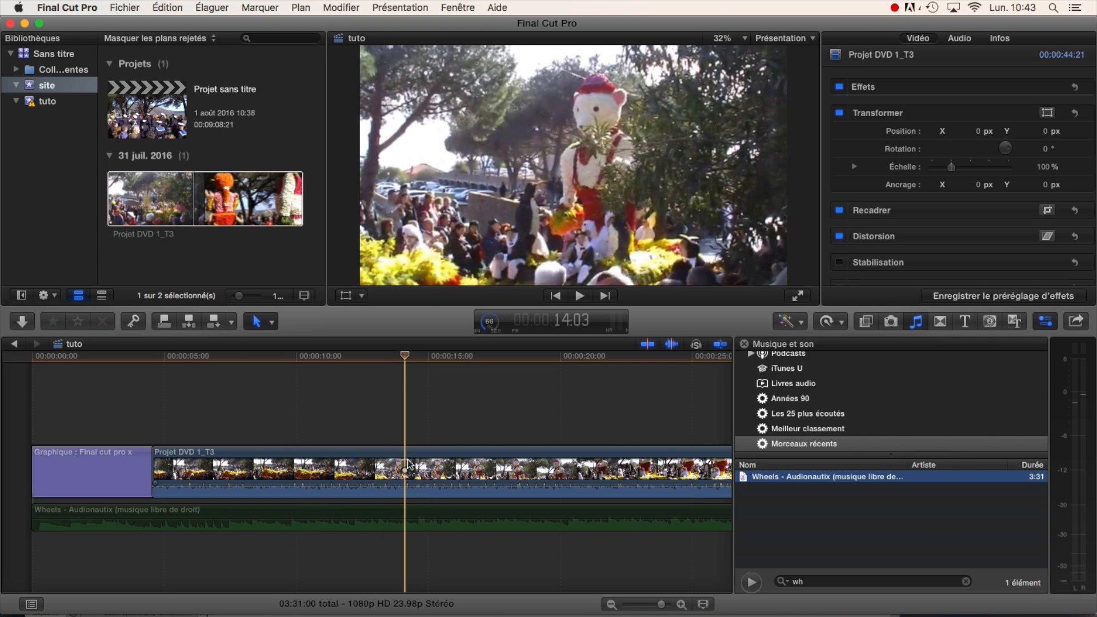
pyautogui.click(408, 463)
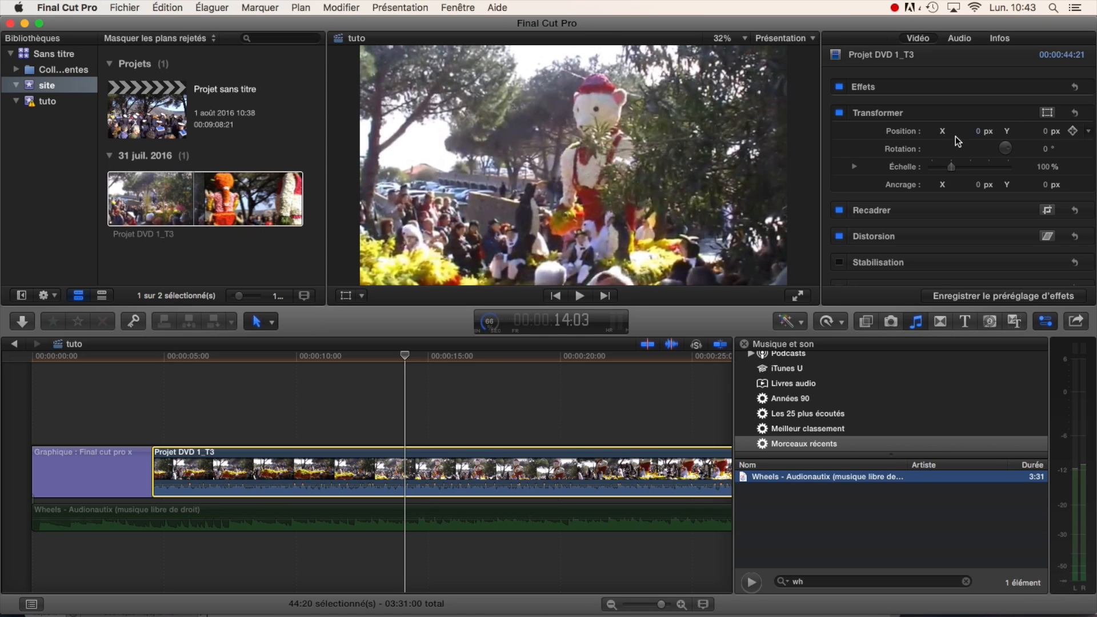
pyautogui.click(976, 134)
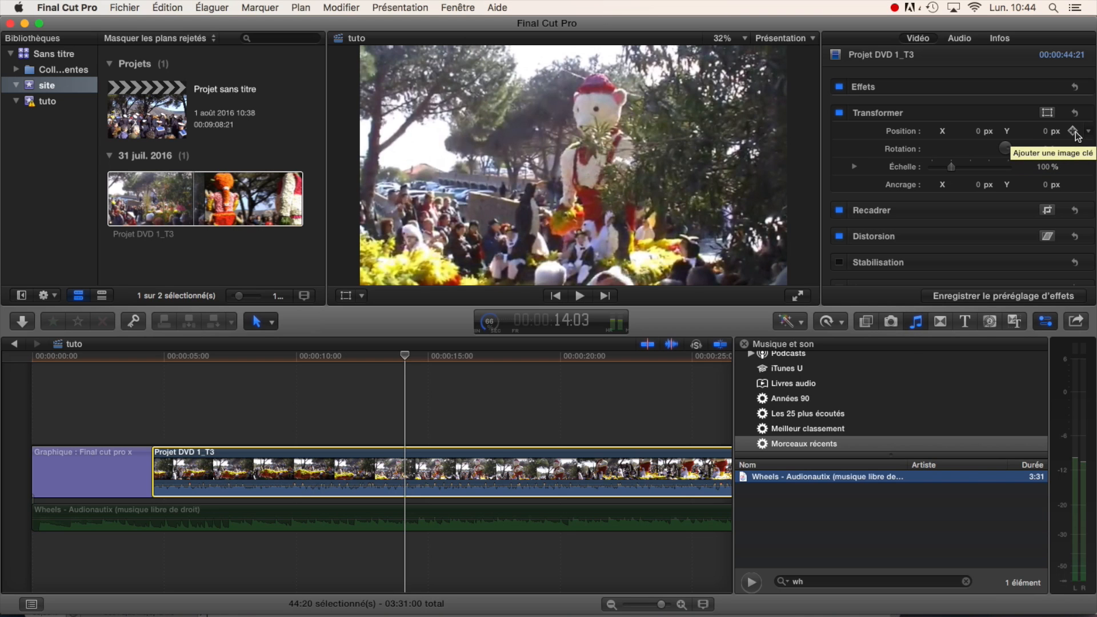
pyautogui.click(1074, 132)
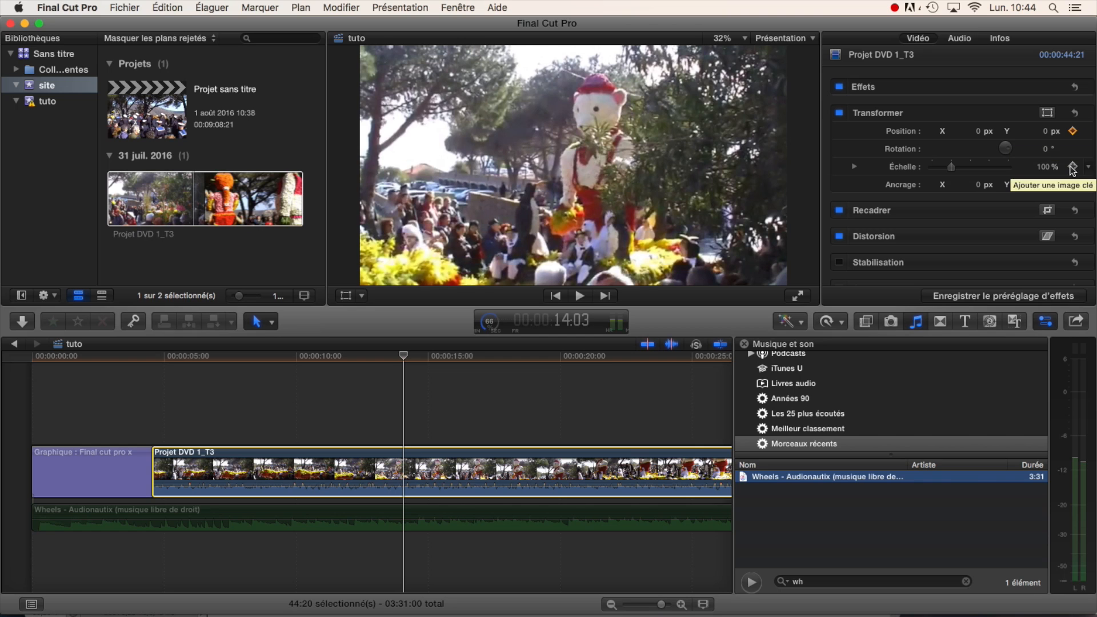
pyautogui.click(1074, 167)
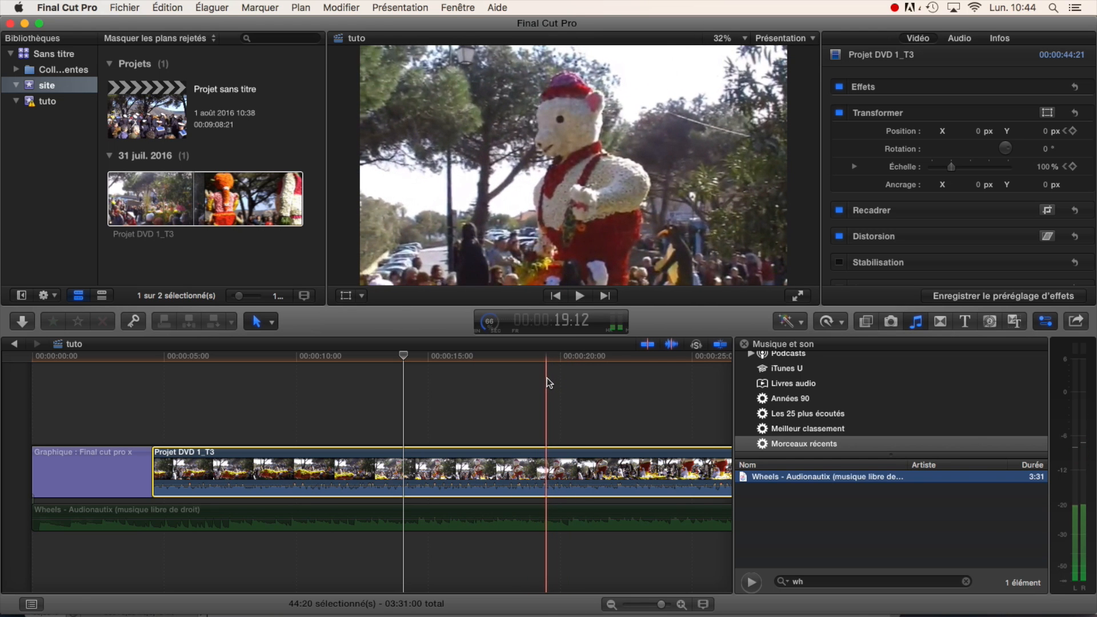
# - Keyframe a close-up of the bear's head at 19:12, with Position Y at -567 px and Scale at 239 %
pyautogui.click(548, 383)
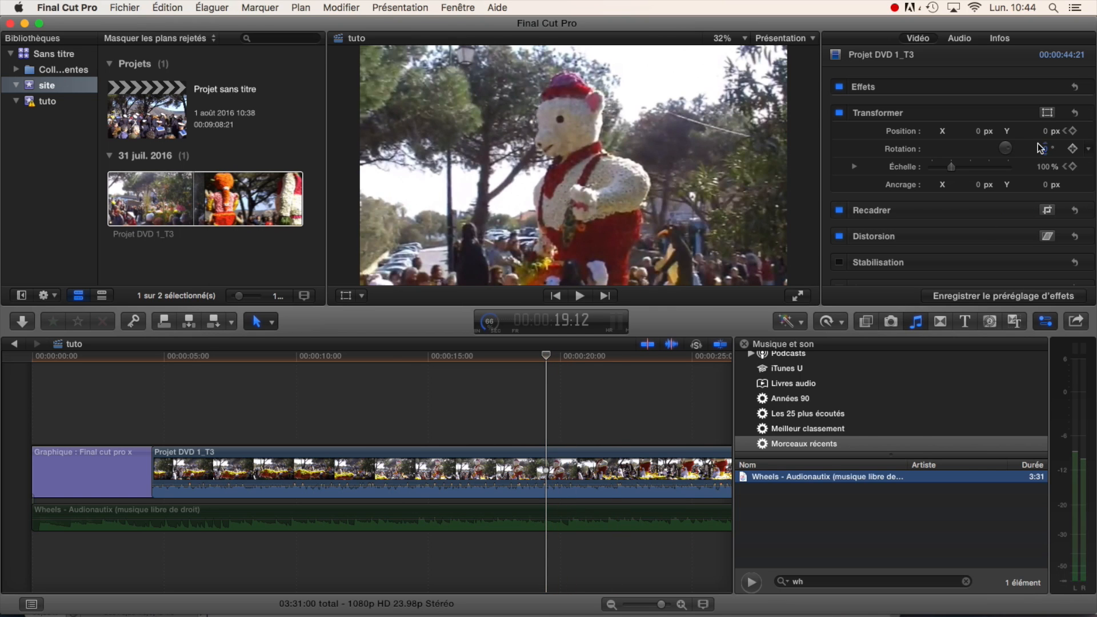
pyautogui.click(1073, 131)
pyautogui.moveTo(953, 171); pyautogui.dragTo(990, 191)
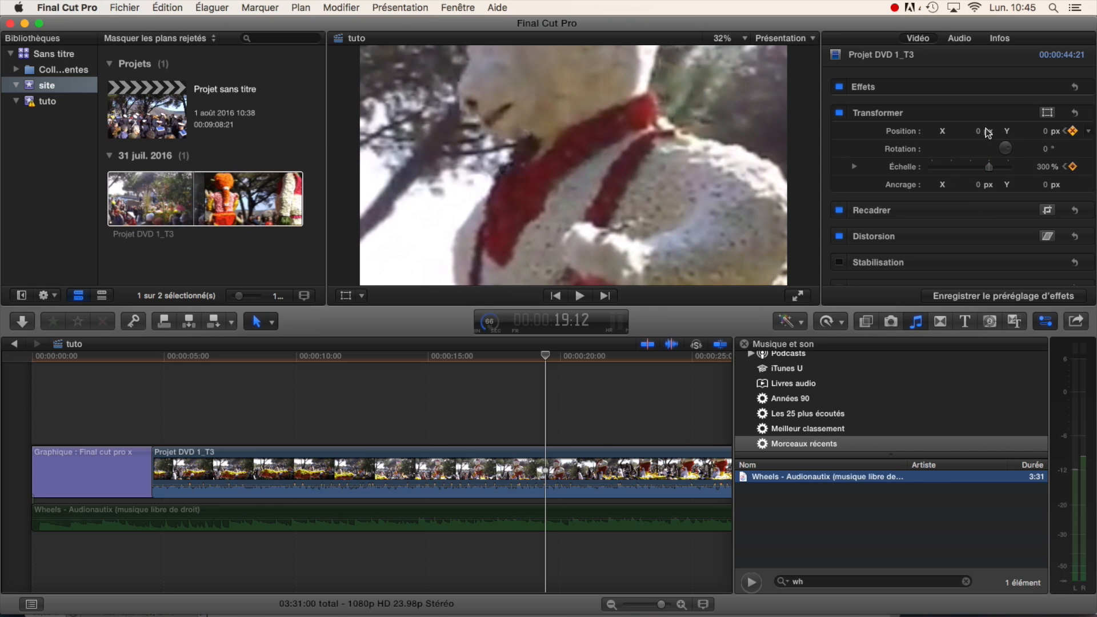
pyautogui.moveTo(1044, 132); pyautogui.dragTo(1044, 274)
pyautogui.moveTo(989, 167); pyautogui.dragTo(978, 170)
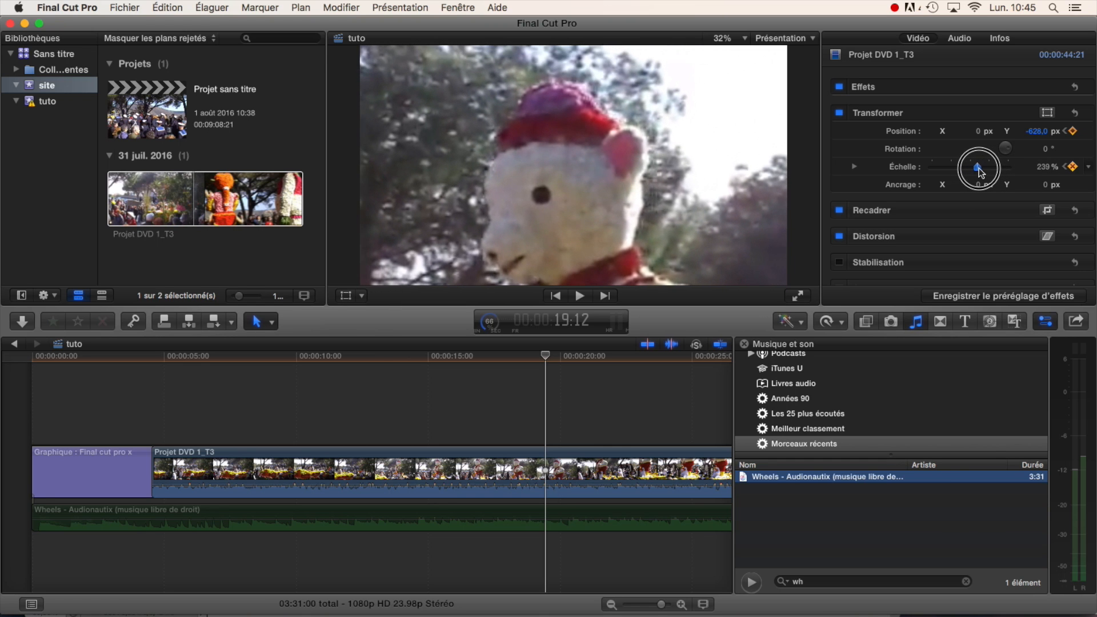
pyautogui.moveTo(1040, 135); pyautogui.dragTo(1041, 122)
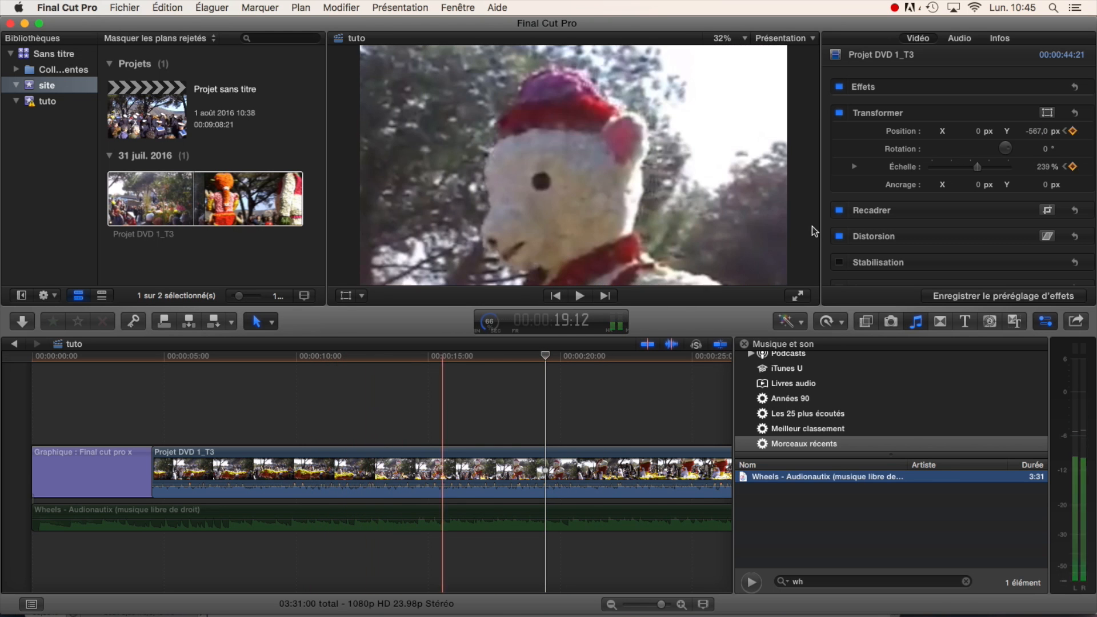
# - Step forward and back through the clip's Position keyframes, starting from 11:22
pyautogui.click(346, 395)
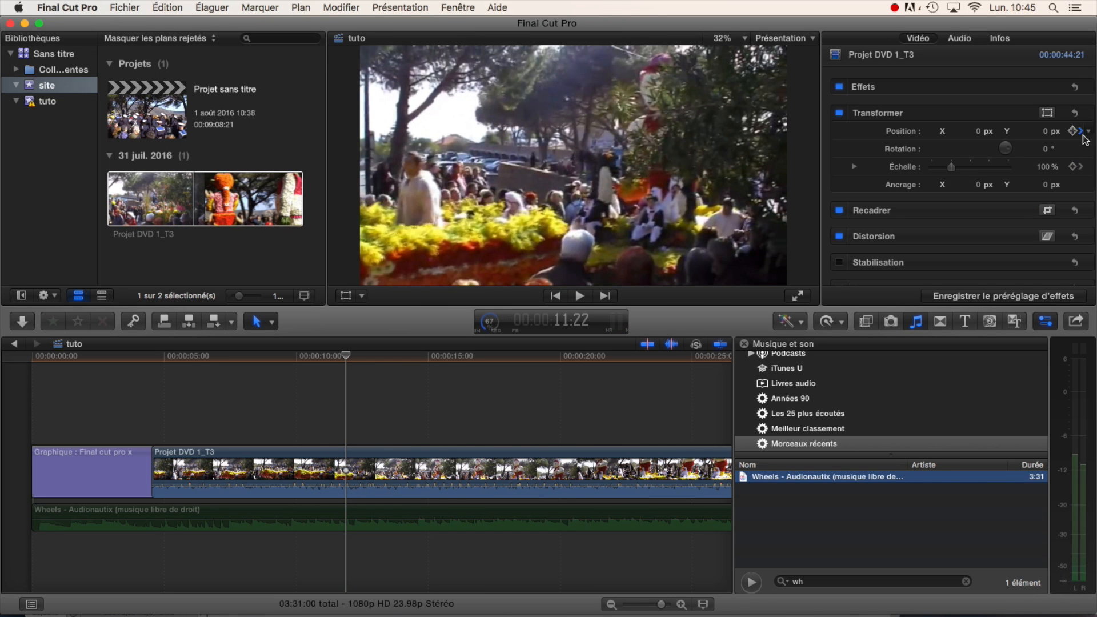
pyautogui.click(1082, 136)
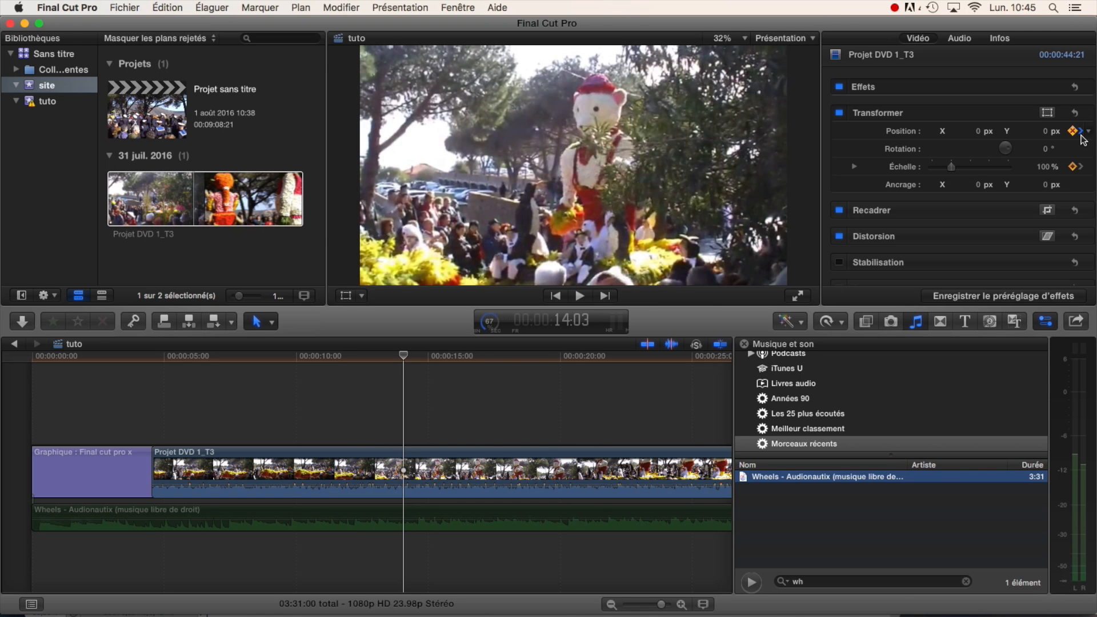
pyautogui.click(1082, 136)
pyautogui.click(1067, 135)
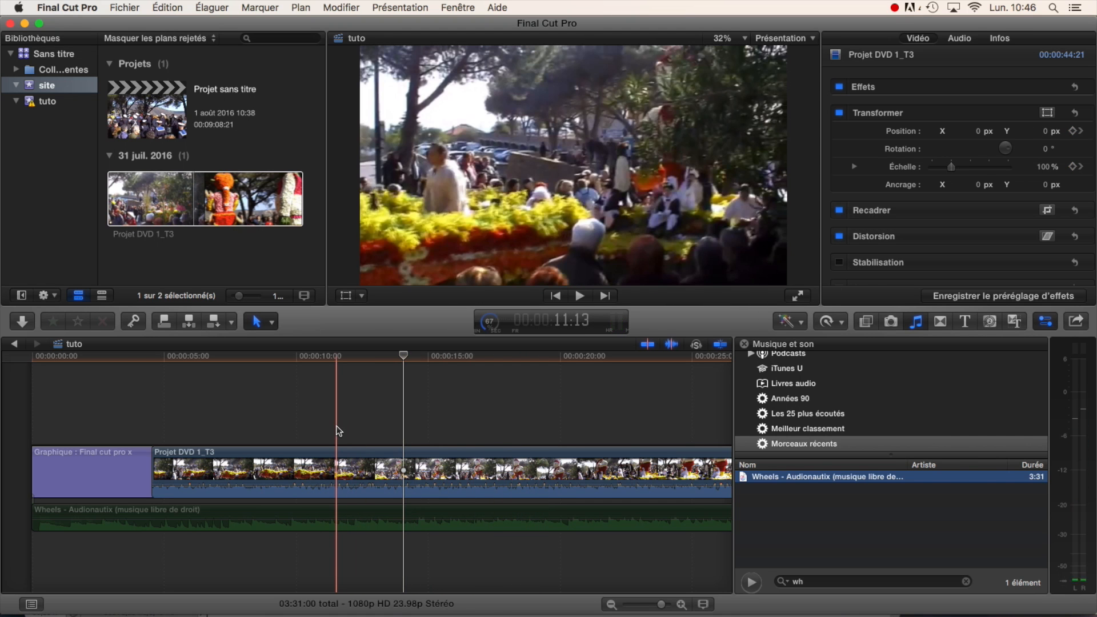
# - Play back the zoom-in on the bear and return to the 19:12 keyframe
pyautogui.press('space')
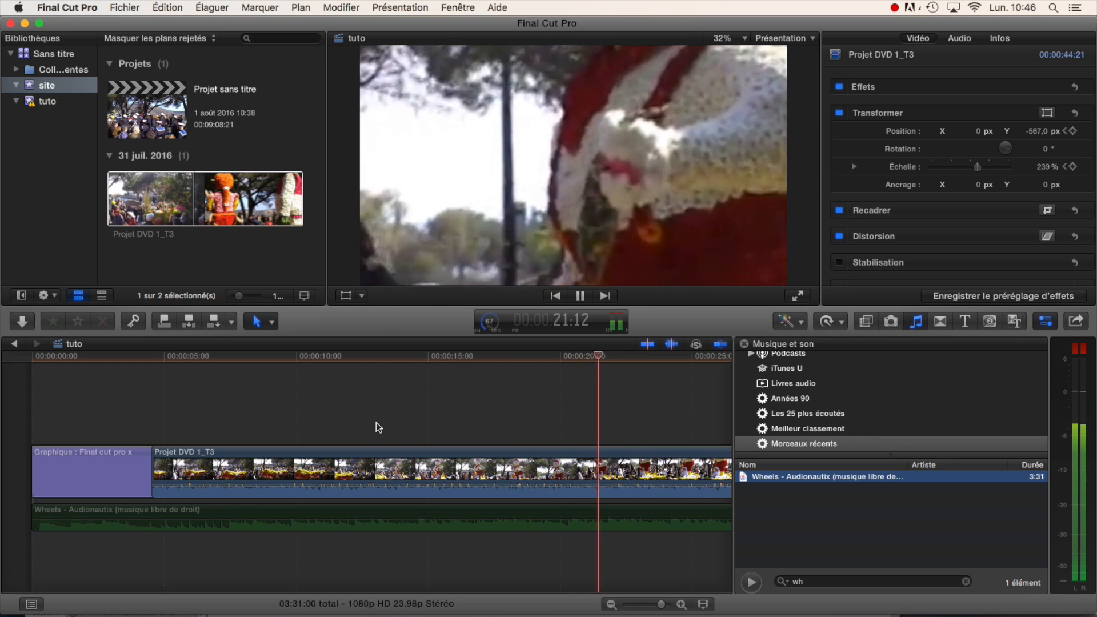
pyautogui.click(549, 414)
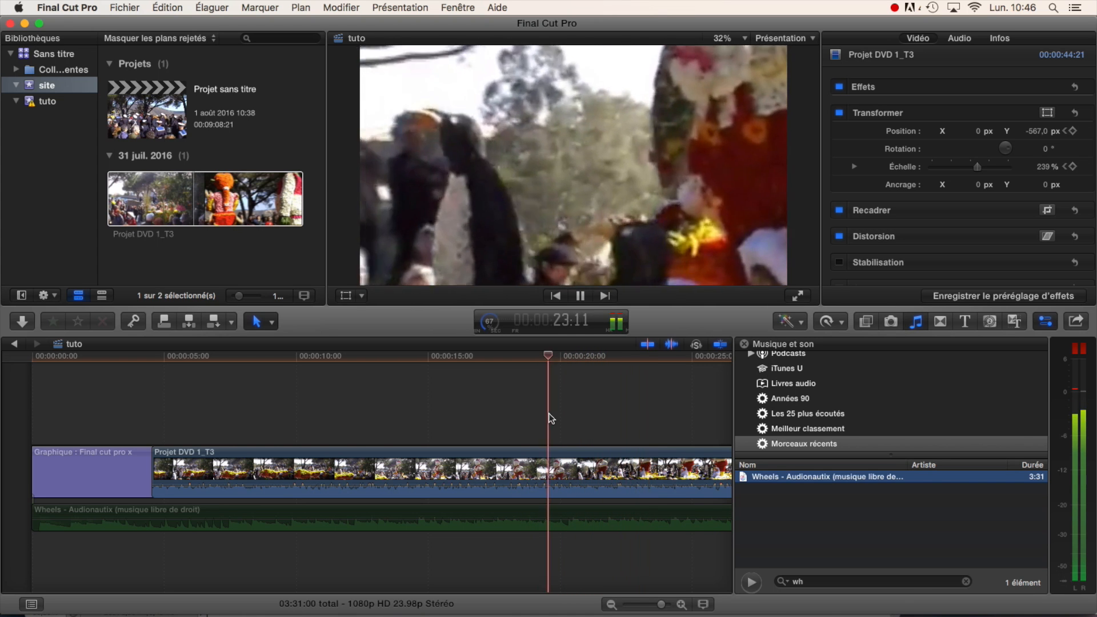
pyautogui.press('space')
pyautogui.click(1066, 131)
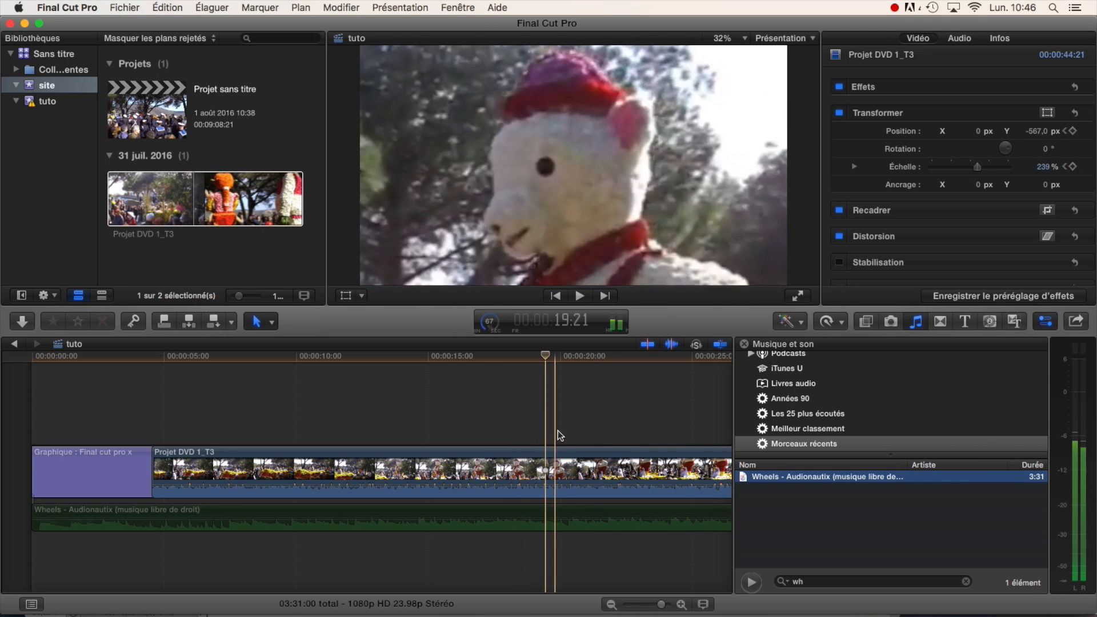
# - Try to keyframe a reframed picture at 22:16 using the on-screen Transform, at about X -360 px and Y -603 px
pyautogui.hscroll(4, 627, 431)
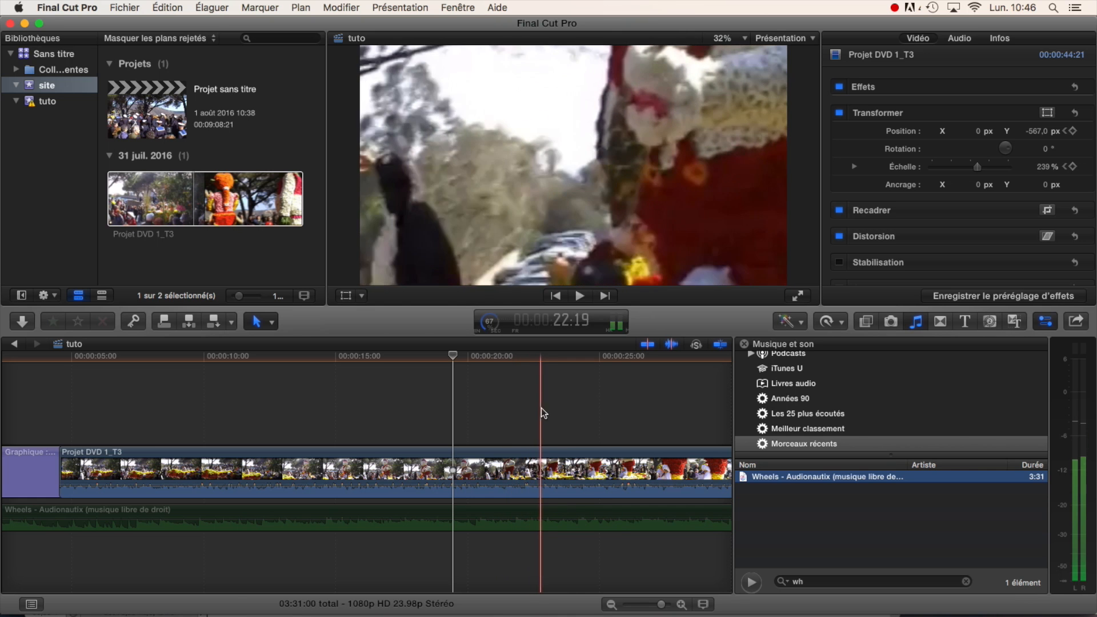
pyautogui.click(537, 407)
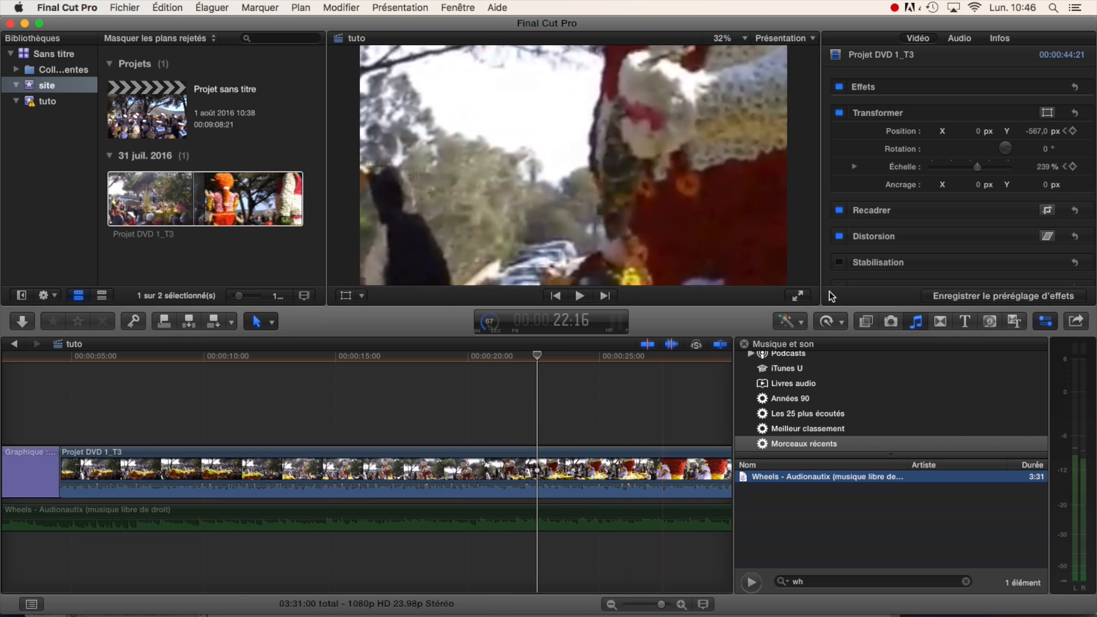
pyautogui.click(1074, 131)
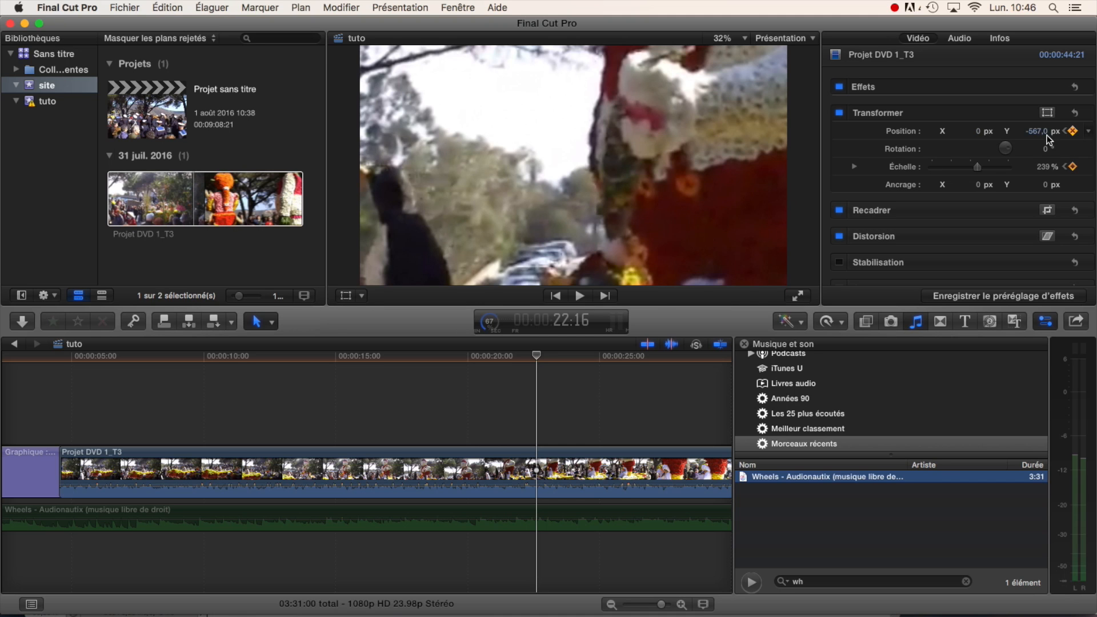
pyautogui.click(346, 296)
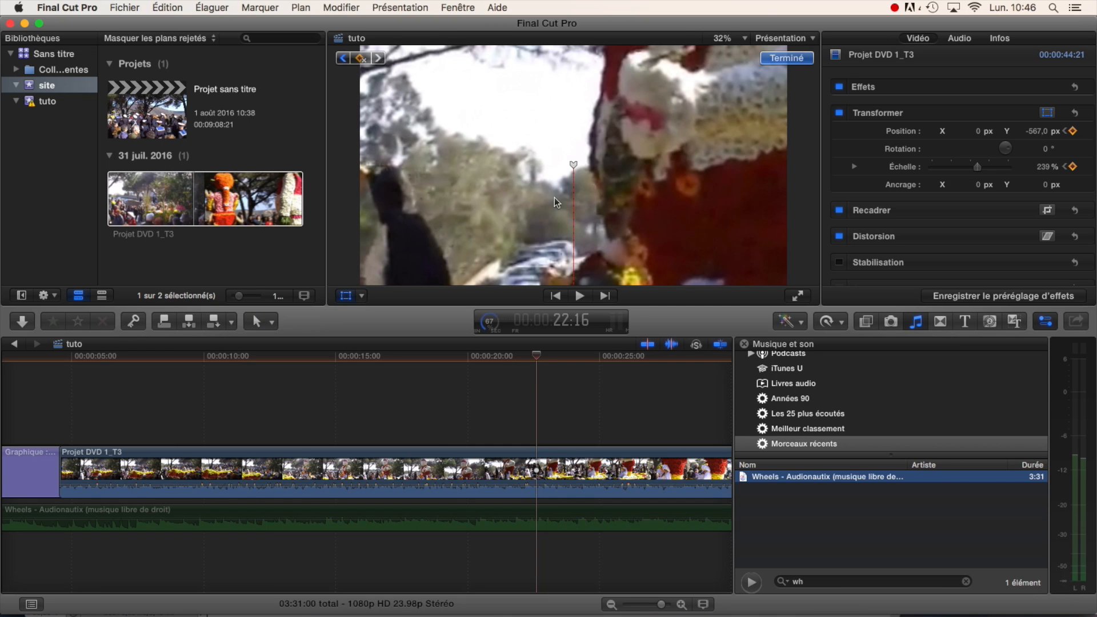
pyautogui.moveTo(632, 149); pyautogui.dragTo(581, 234)
pyautogui.moveTo(654, 167); pyautogui.dragTo(645, 129)
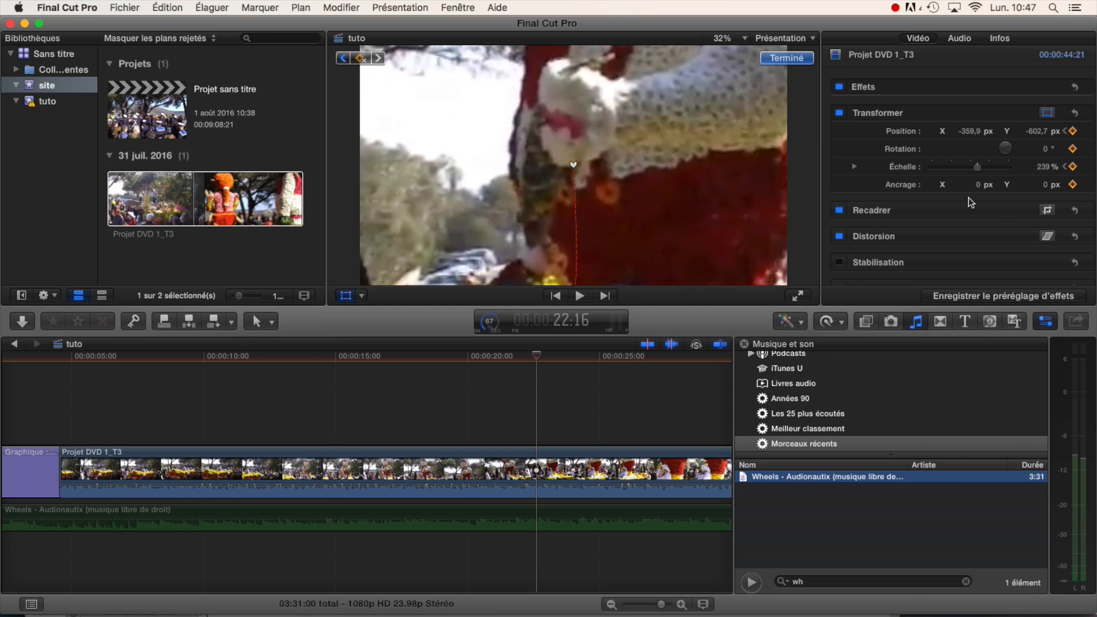
# - Remove the Position and Scale keyframes at 22:16 and return to the 19:12 keyframe
pyautogui.click(1043, 166)
pyautogui.click(1075, 131)
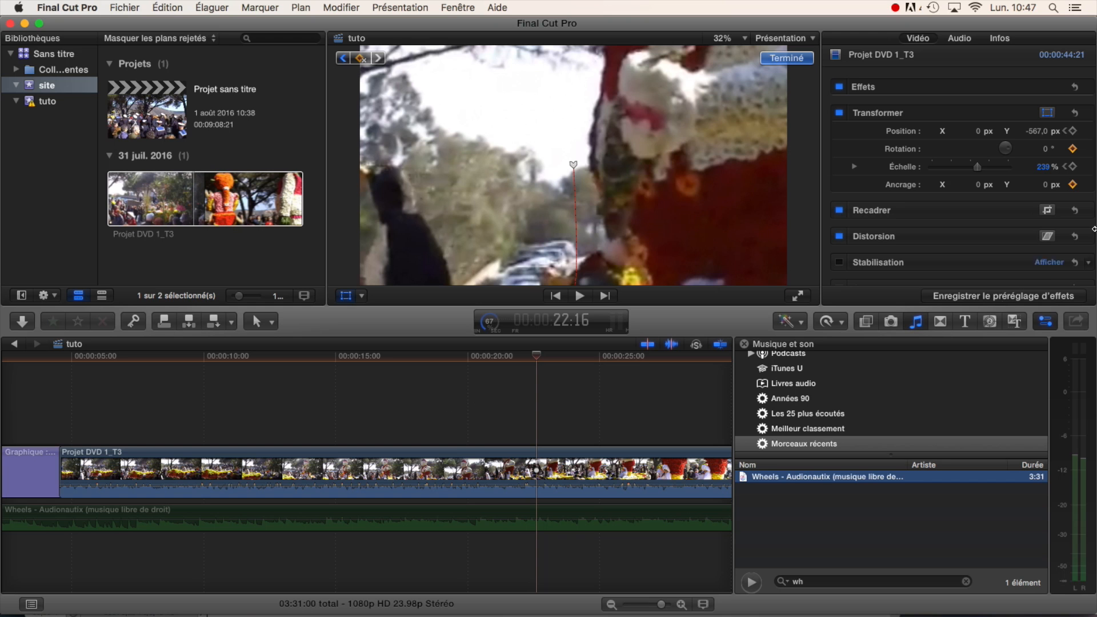
pyautogui.click(1066, 131)
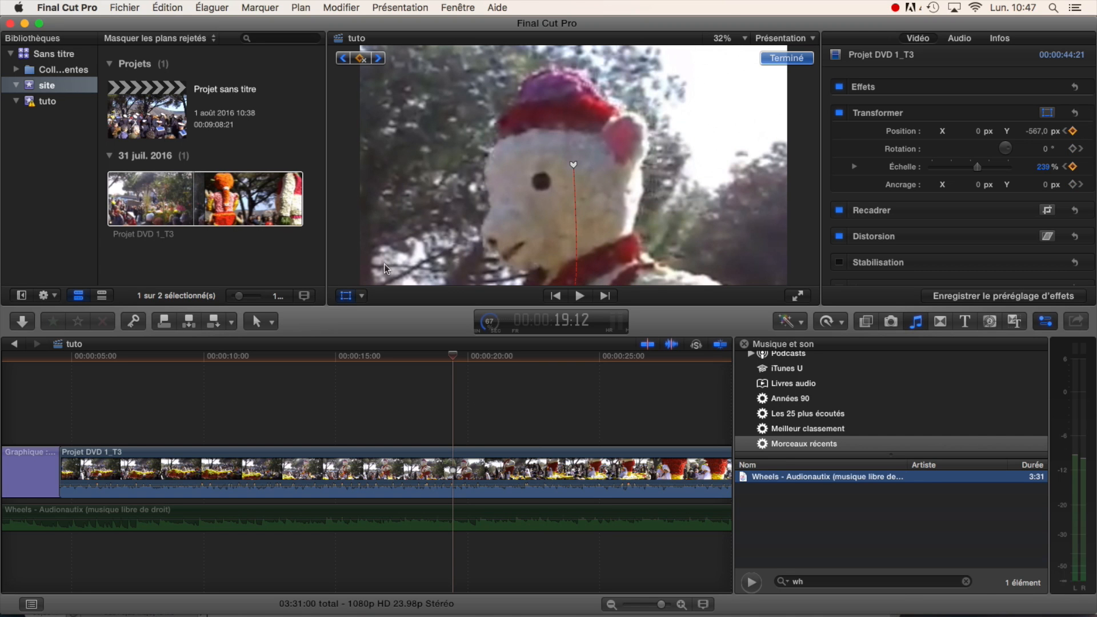
# - Keyframe the return to full frame at 25:03, with Position Y at 0 px and Scale at 100 %
pyautogui.press('space')
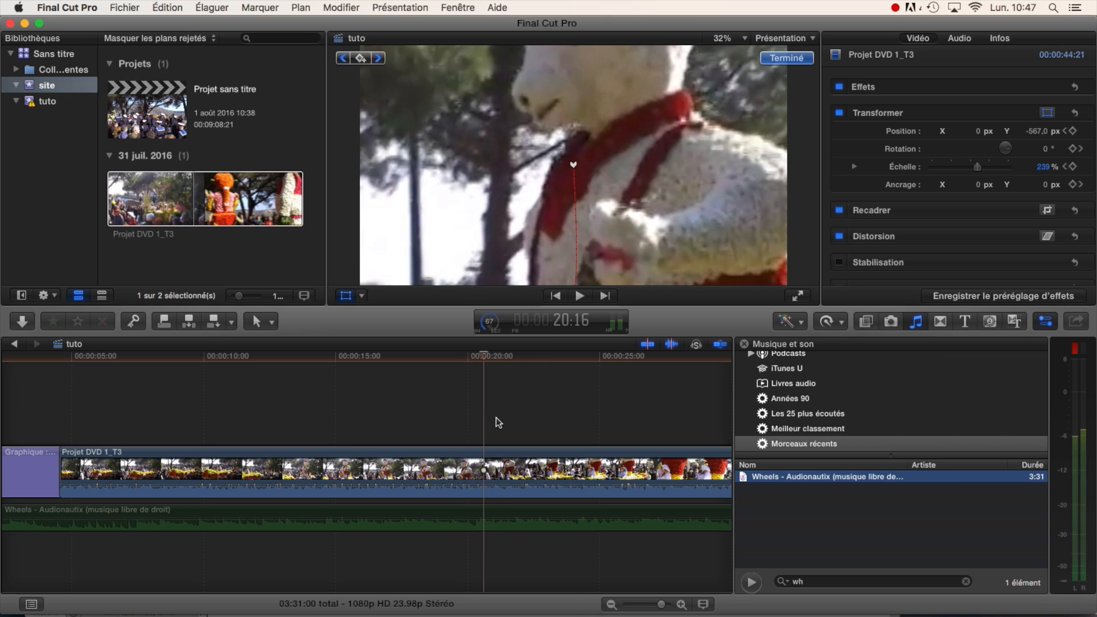
pyautogui.press('space')
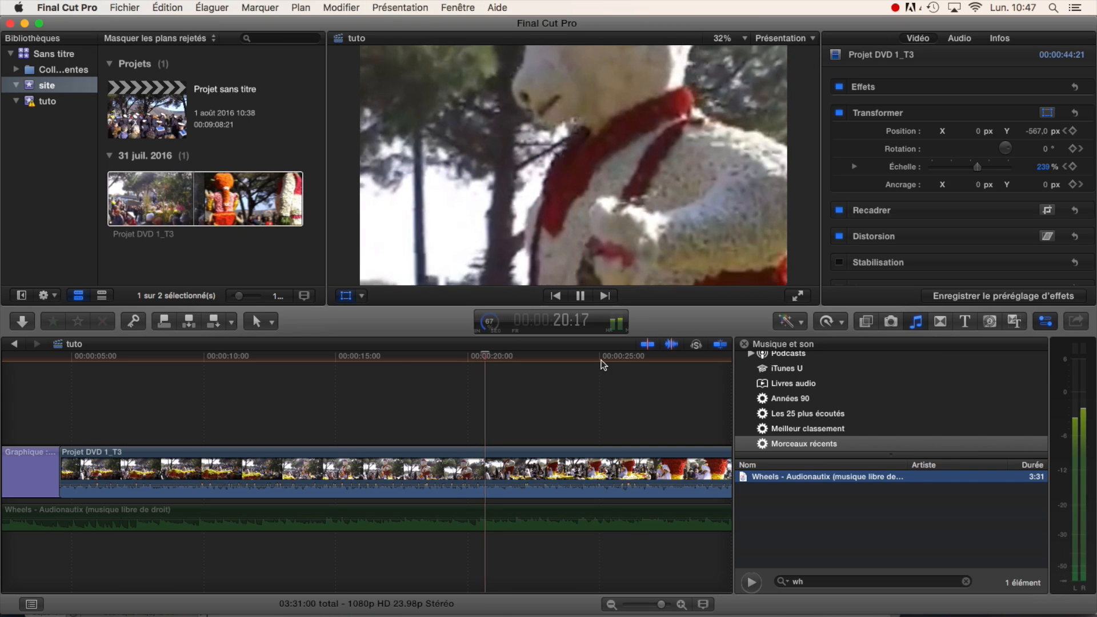
pyautogui.press('space')
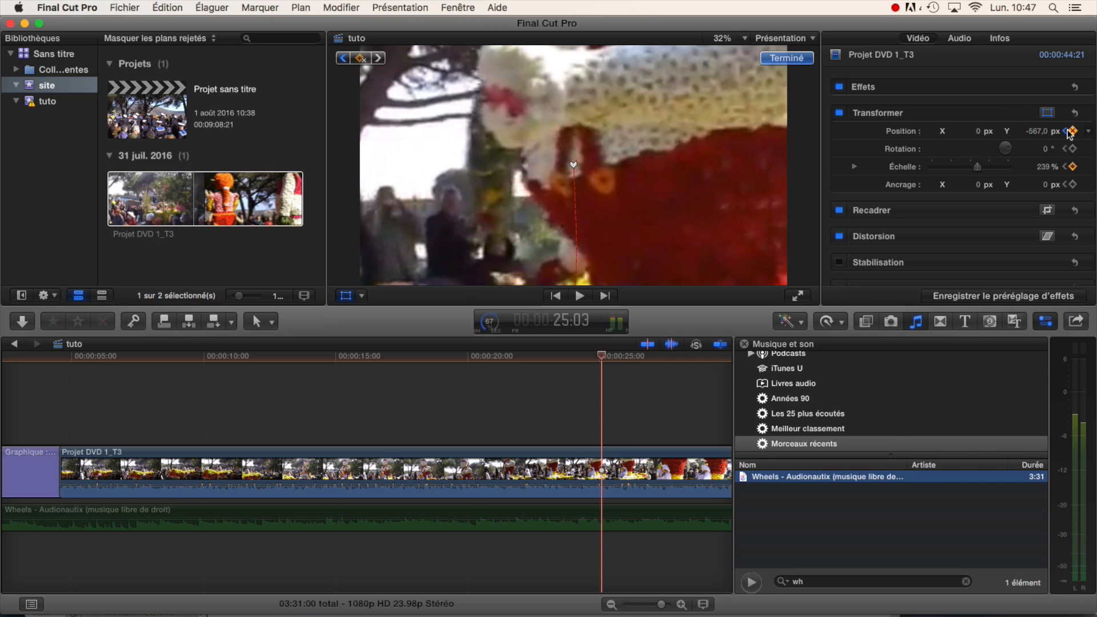
pyautogui.click(1044, 134)
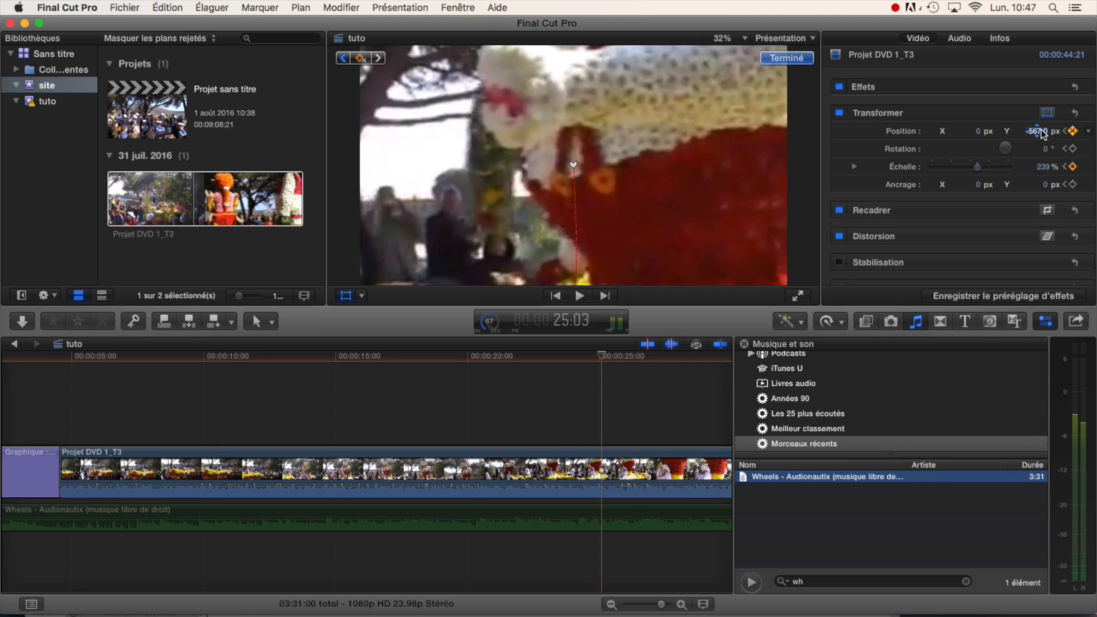
pyautogui.write('0')
pyautogui.press('Return')
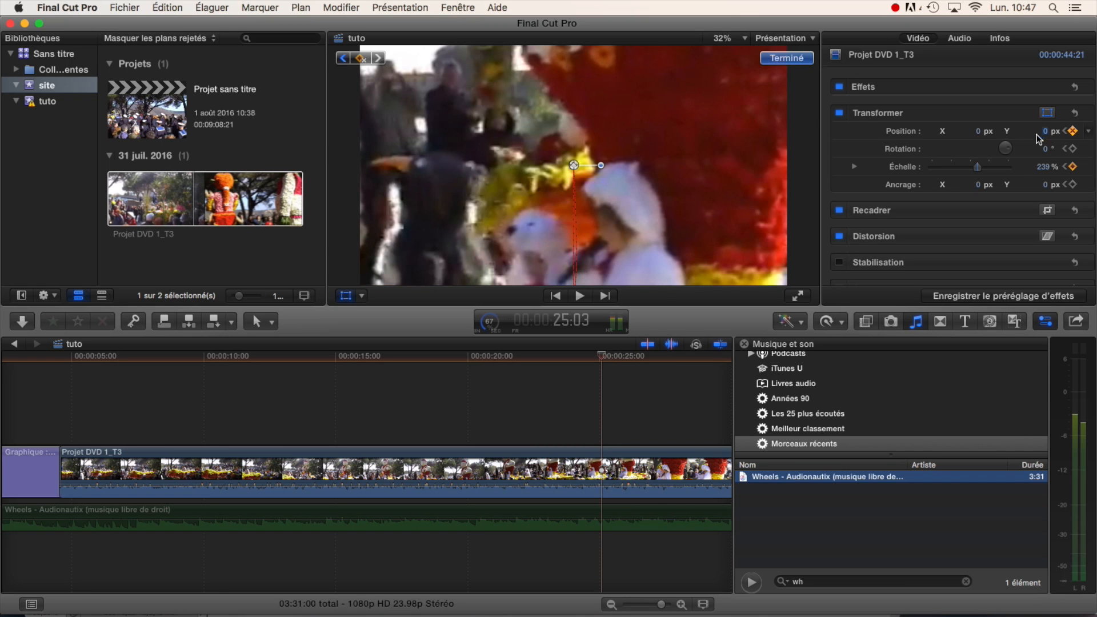
pyautogui.click(1043, 166)
pyautogui.write('100')
pyautogui.press('Return')
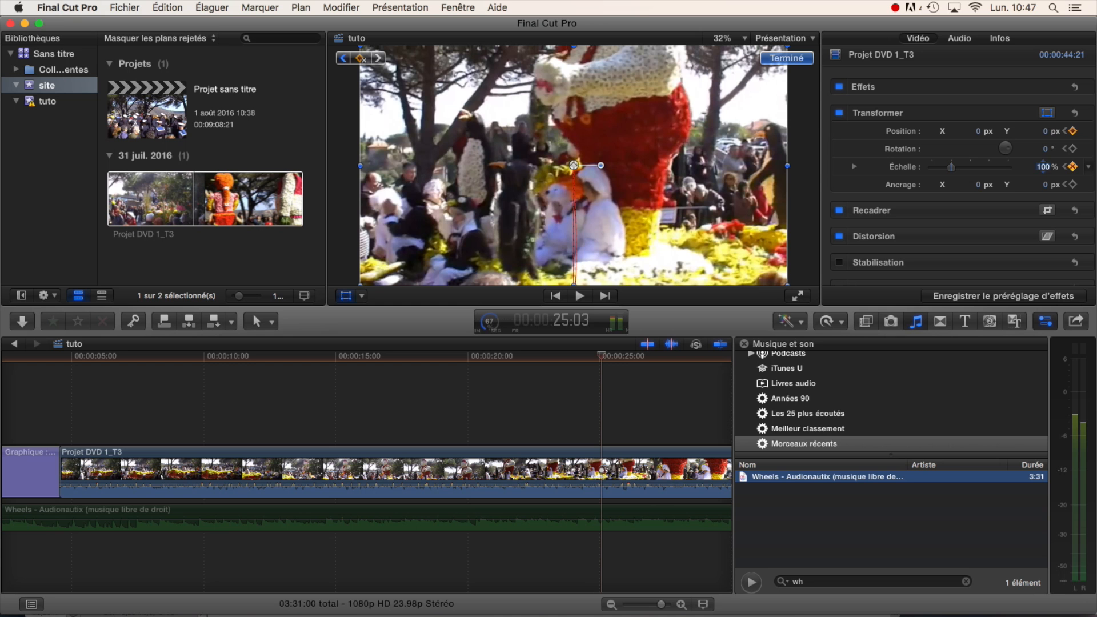
# - Play back the clip through the zoom-out and stop at about 26:02
pyautogui.click(356, 423)
pyautogui.press('space')
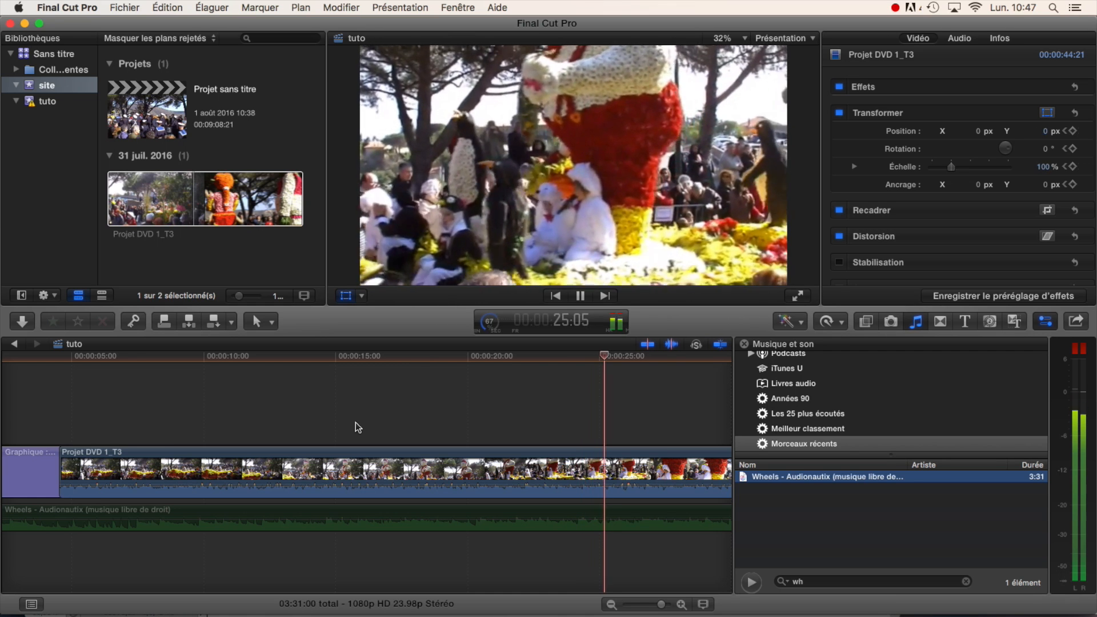
pyautogui.press('space')
pyautogui.hotkey('shift', 't')
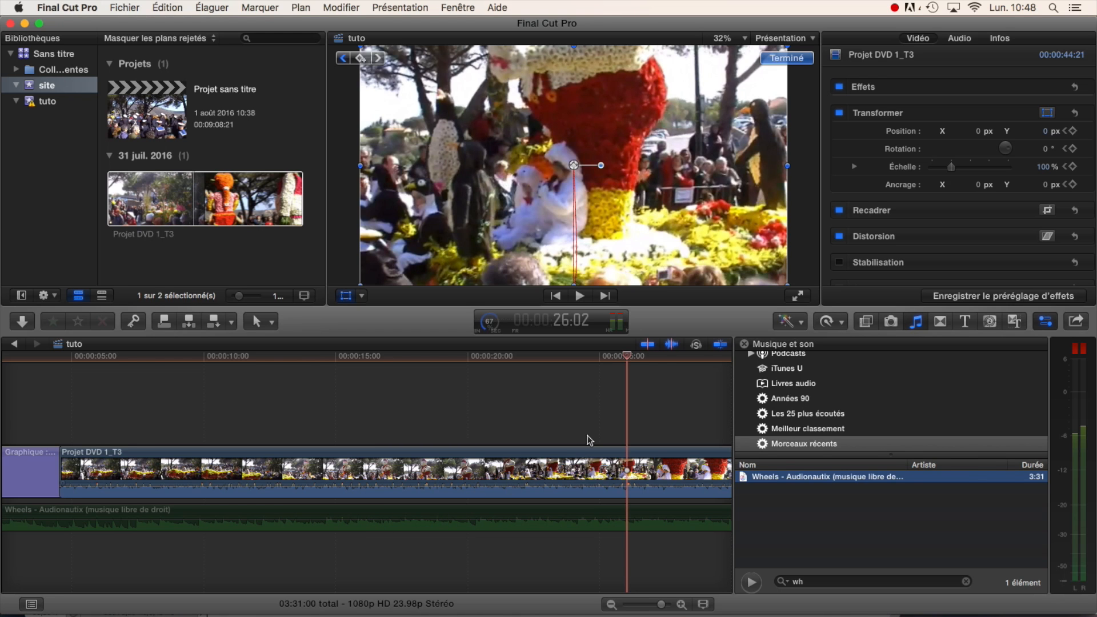
# - Compare the adjustable parameters of the Projet DVD 1_T3 video clip and the Wheels music clip, ending on the video clip
pyautogui.click(504, 469)
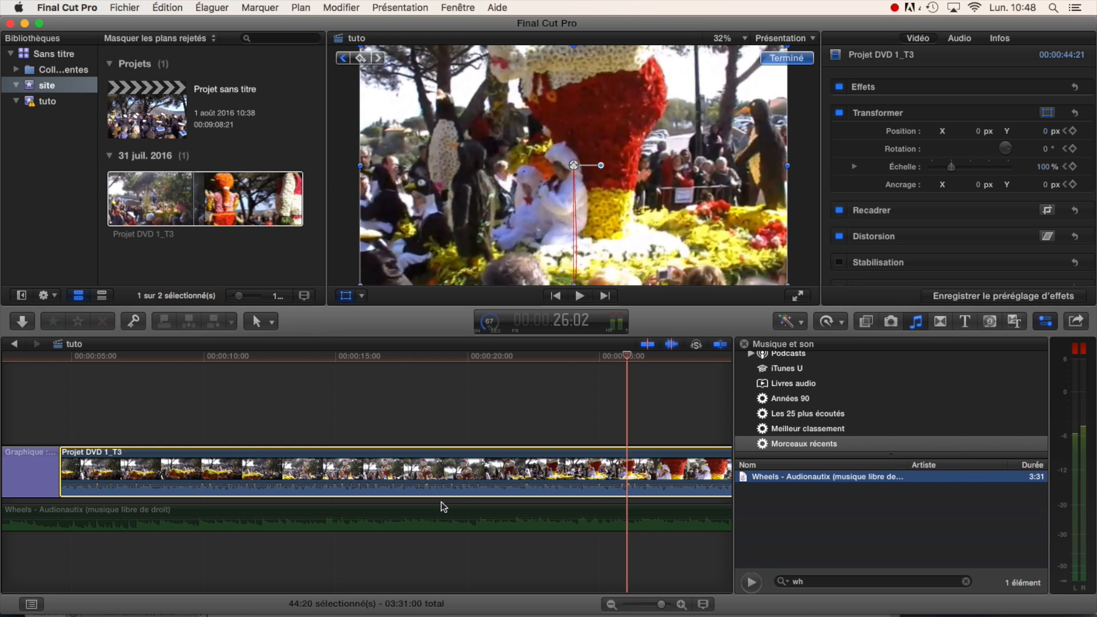
pyautogui.click(376, 510)
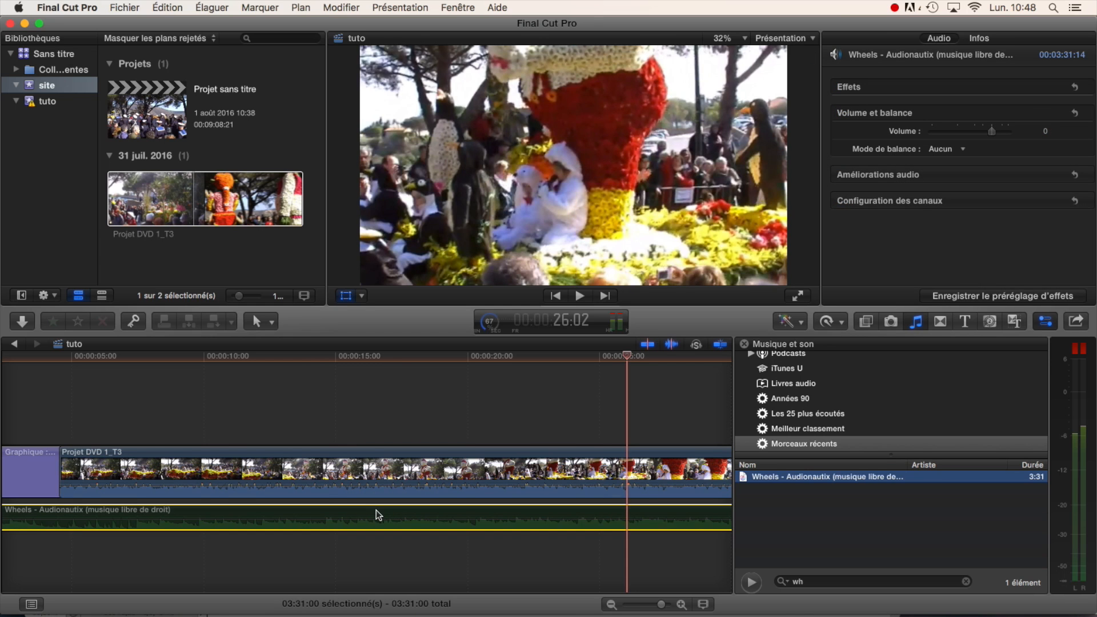
pyautogui.hscroll(1, 435, 472)
pyautogui.click(425, 477)
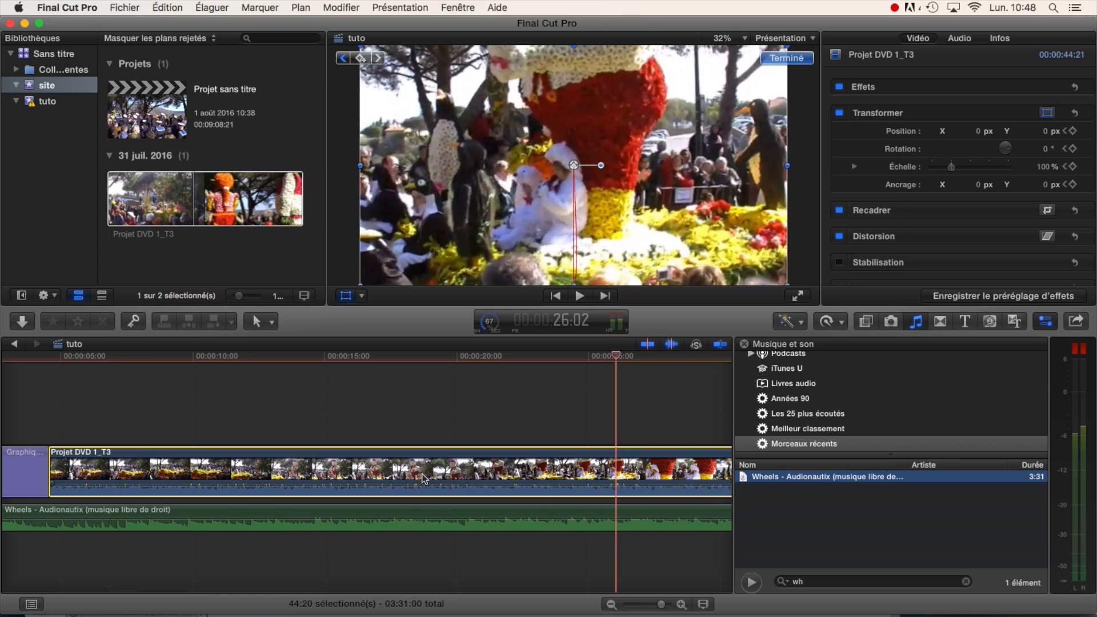
# - Disable the Projet DVD 1_T3 clip and listen to the music from 18:17, stopping at 21:16
pyautogui.click(421, 436)
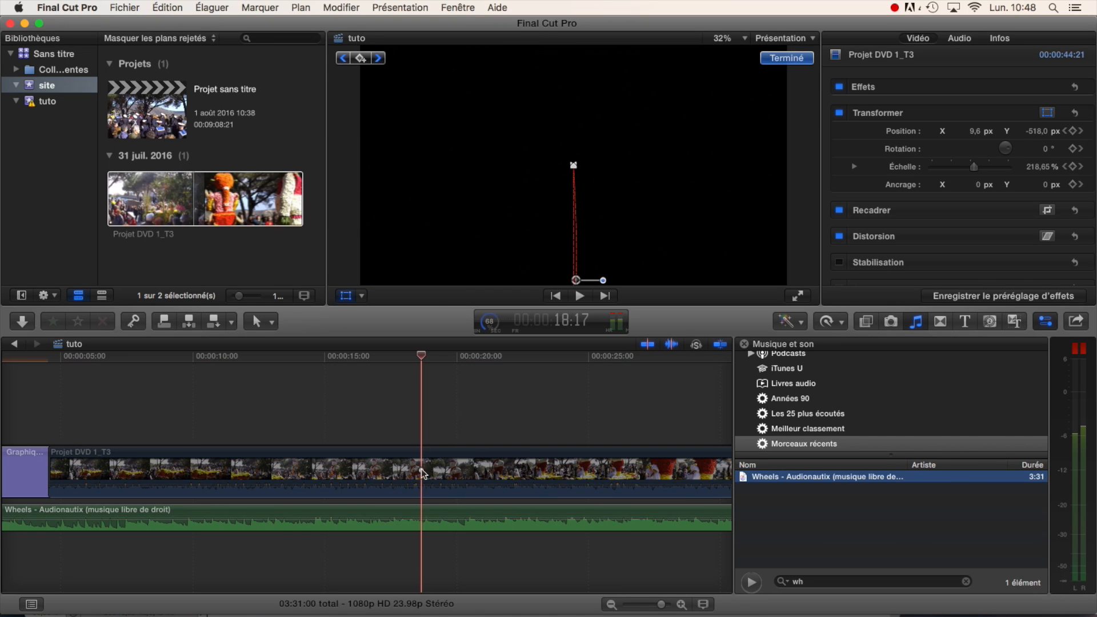
pyautogui.moveTo(455, 485)
pyautogui.press('space')
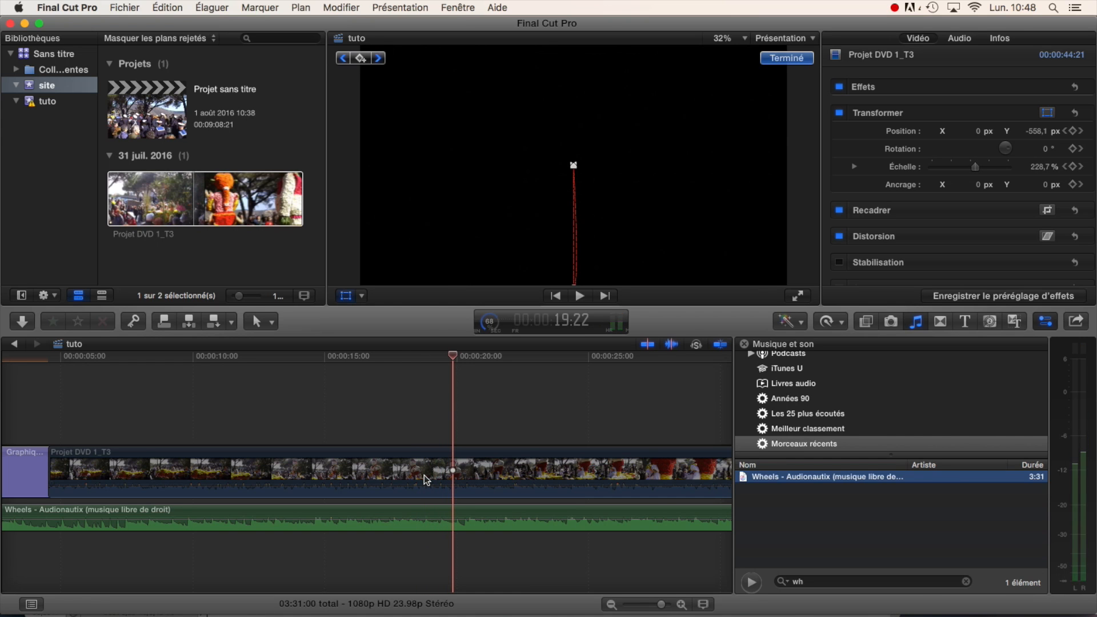
pyautogui.press('space')
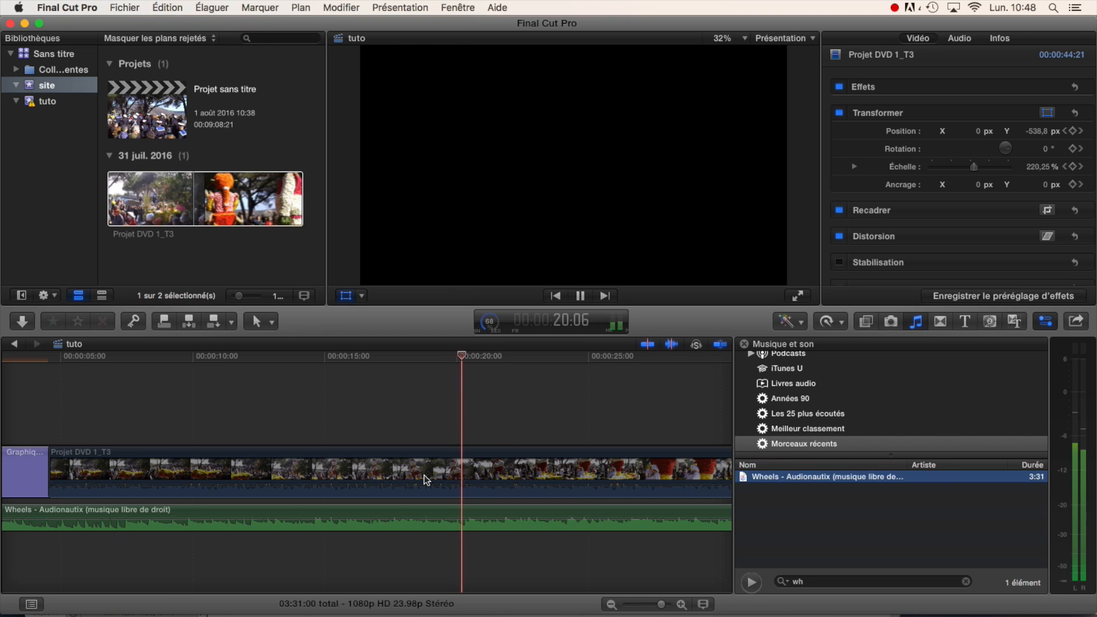
pyautogui.press('space')
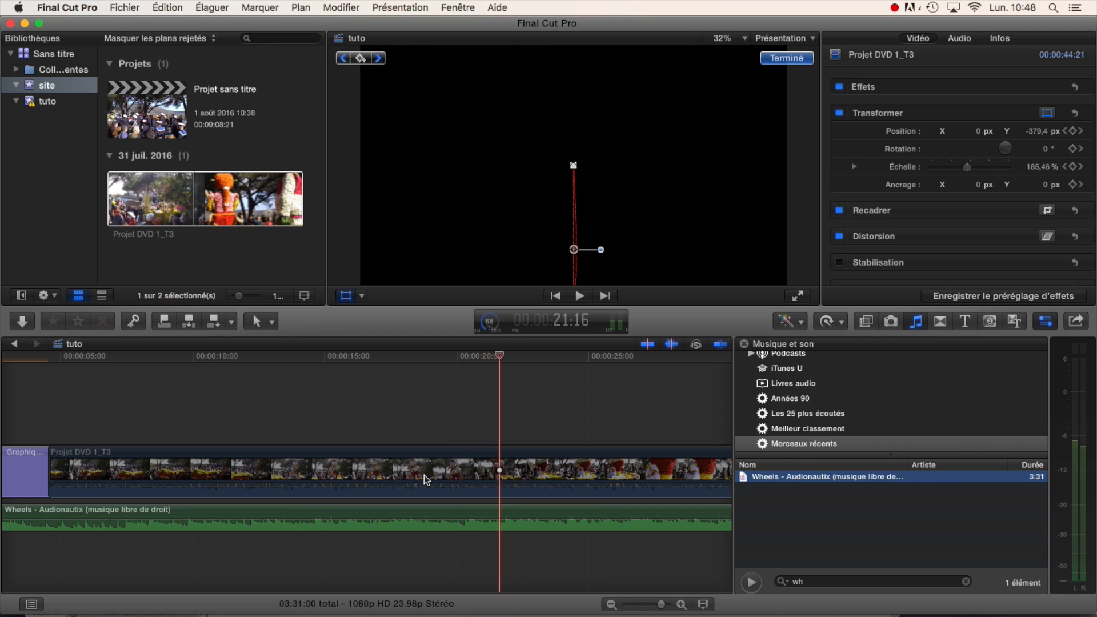
# - Replay the music from just after 20:00, stop at 21:06 and add a Volume keyframe to the Wheels clip there
pyautogui.press('super+equal')
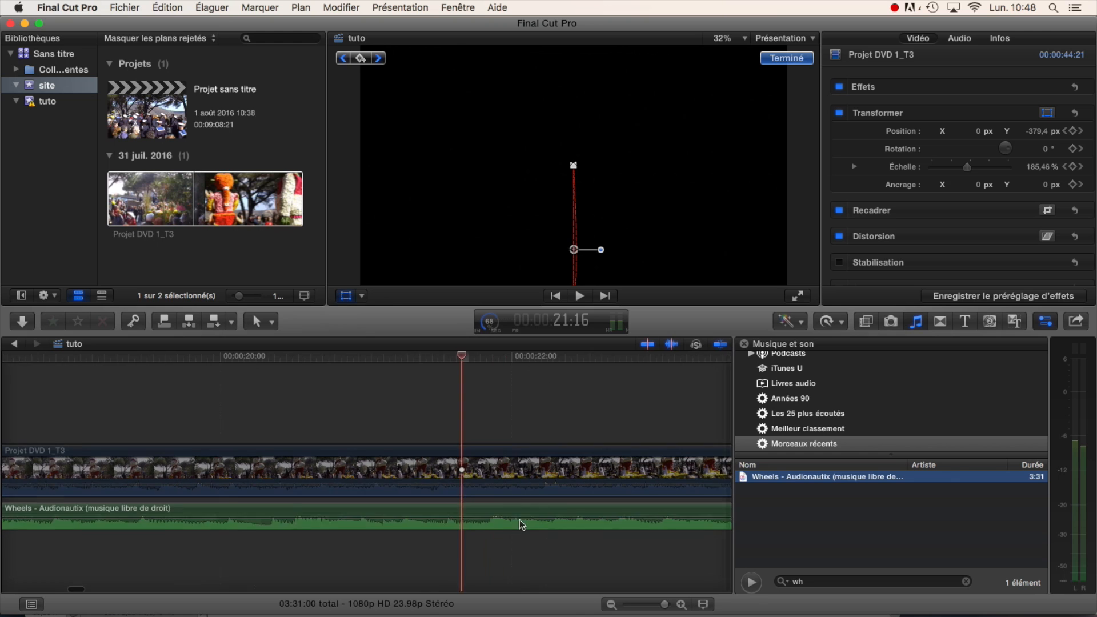
pyautogui.click(205, 424)
pyautogui.press('space')
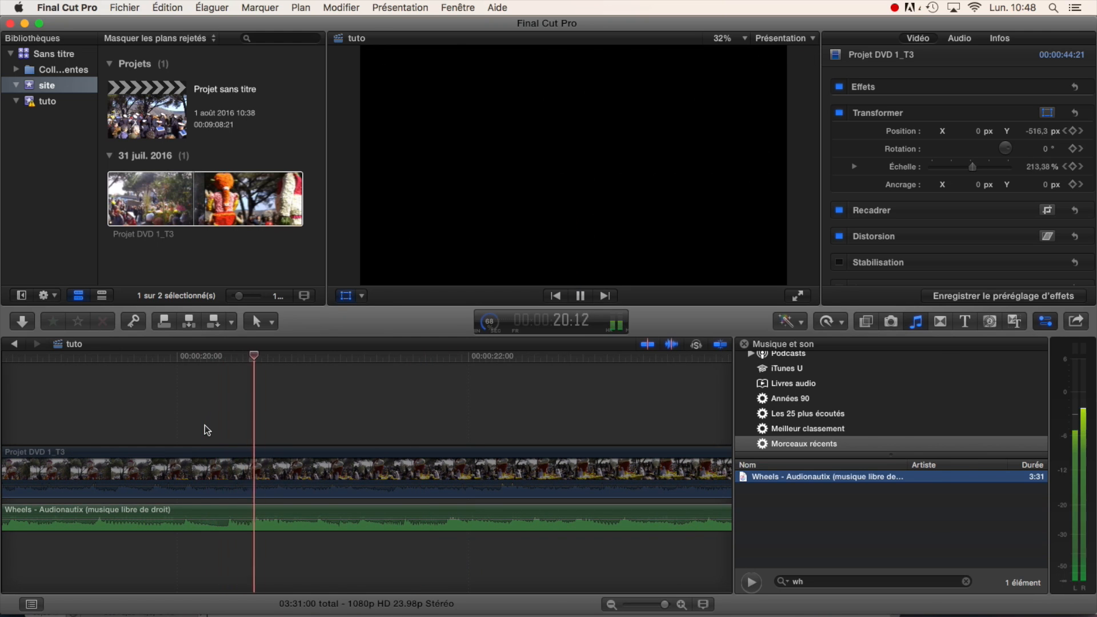
pyautogui.press('space')
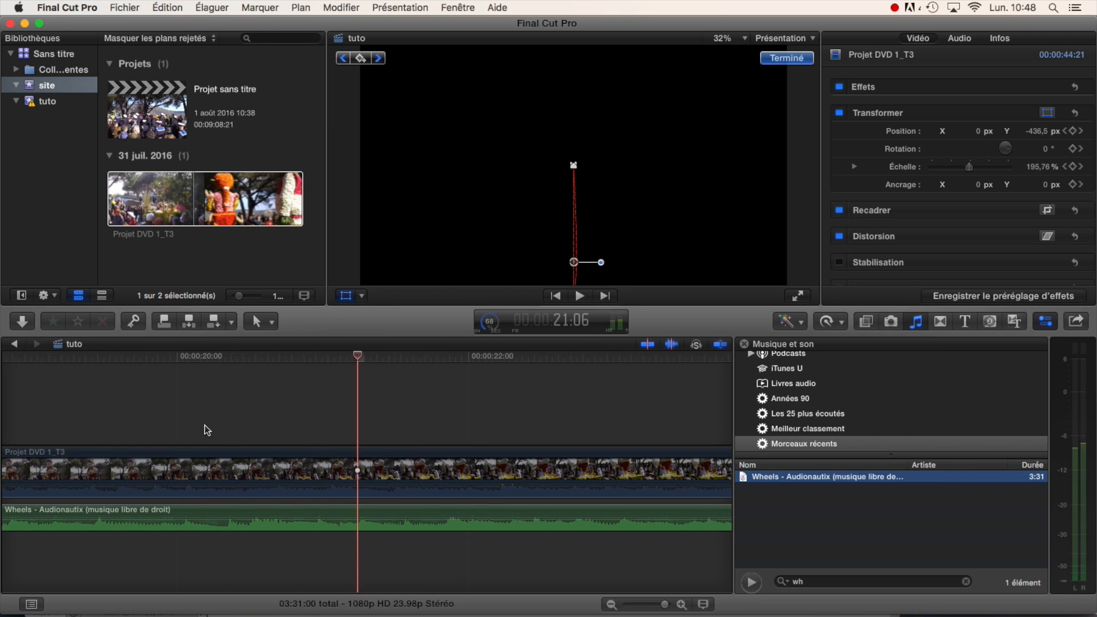
pyautogui.click(362, 512)
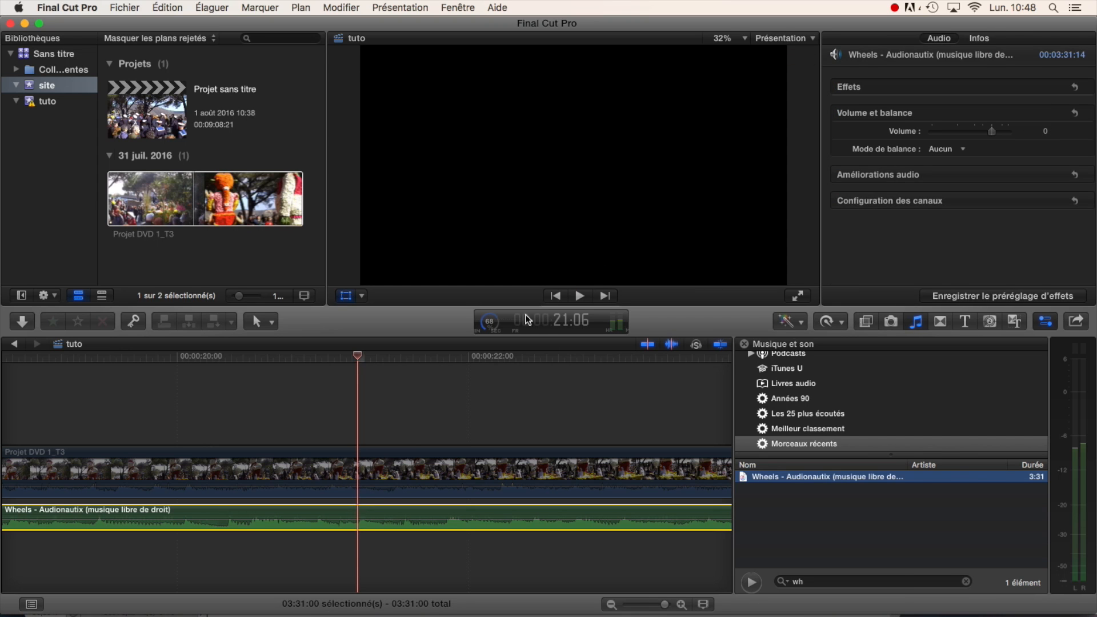
pyautogui.moveTo(1063, 143)
pyautogui.click(1074, 131)
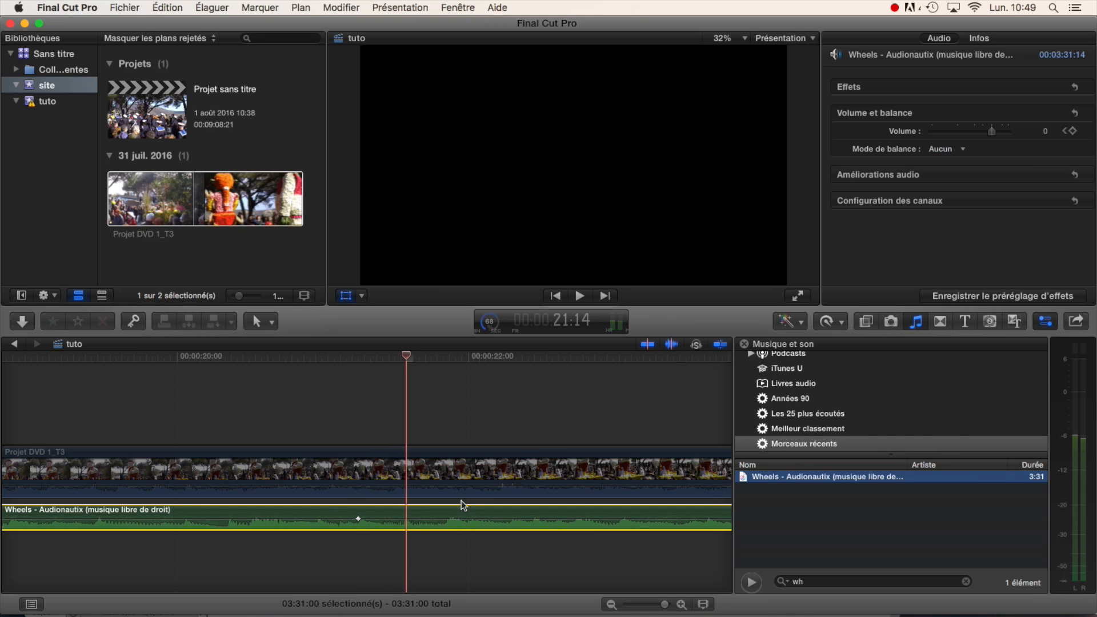
# - Add a Volume keyframe to the Wheels clip at 21:20 and lower its level to −∞
pyautogui.click(458, 530)
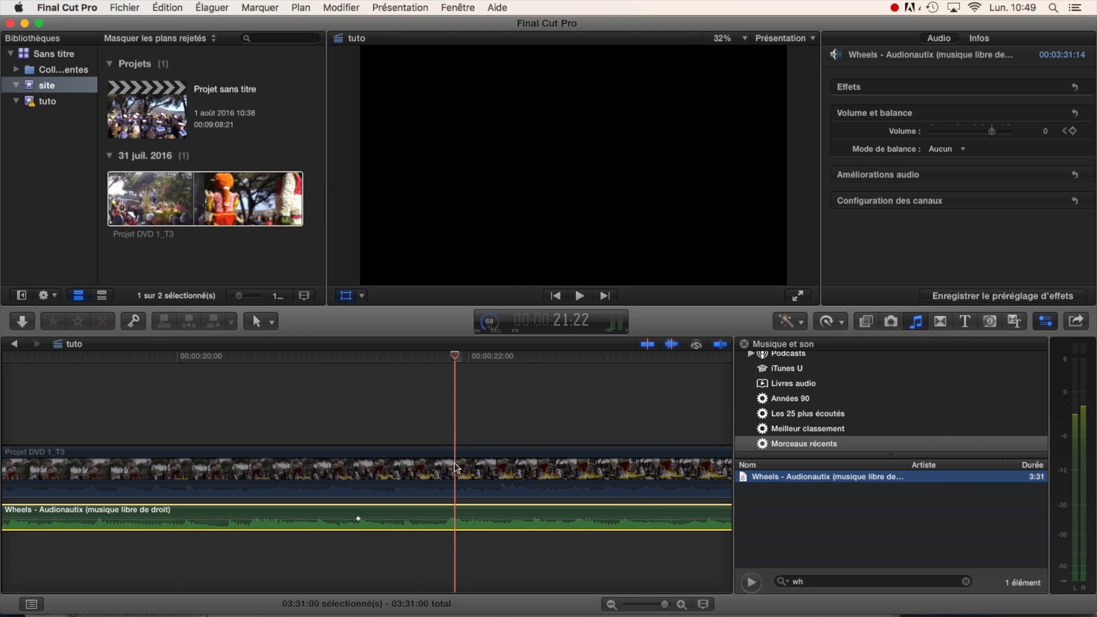
pyautogui.moveTo(453, 359); pyautogui.dragTo(445, 358)
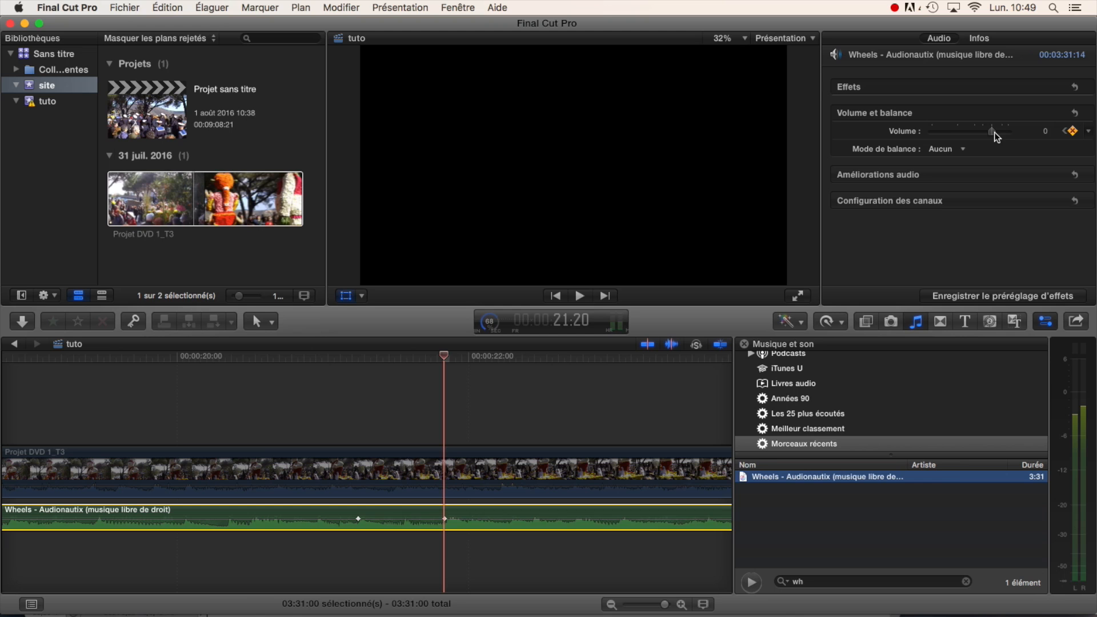
pyautogui.moveTo(995, 132); pyautogui.dragTo(798, 132)
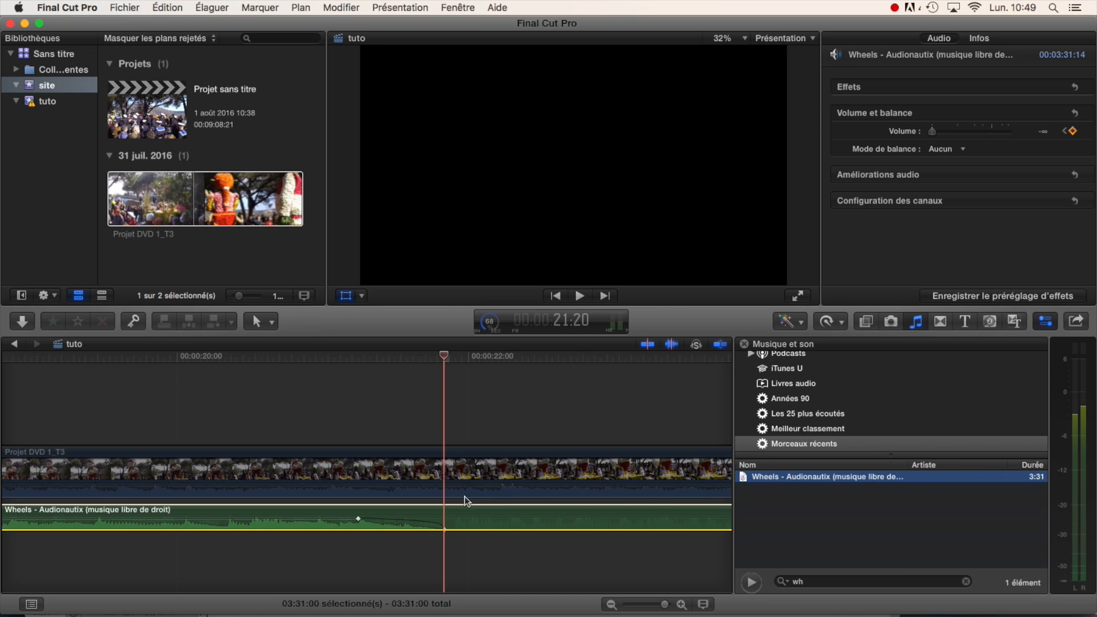
# - Add another Volume keyframe to the Wheels clip at 22:02, keeping its level at −∞
pyautogui.moveTo(446, 356); pyautogui.dragTo(480, 362)
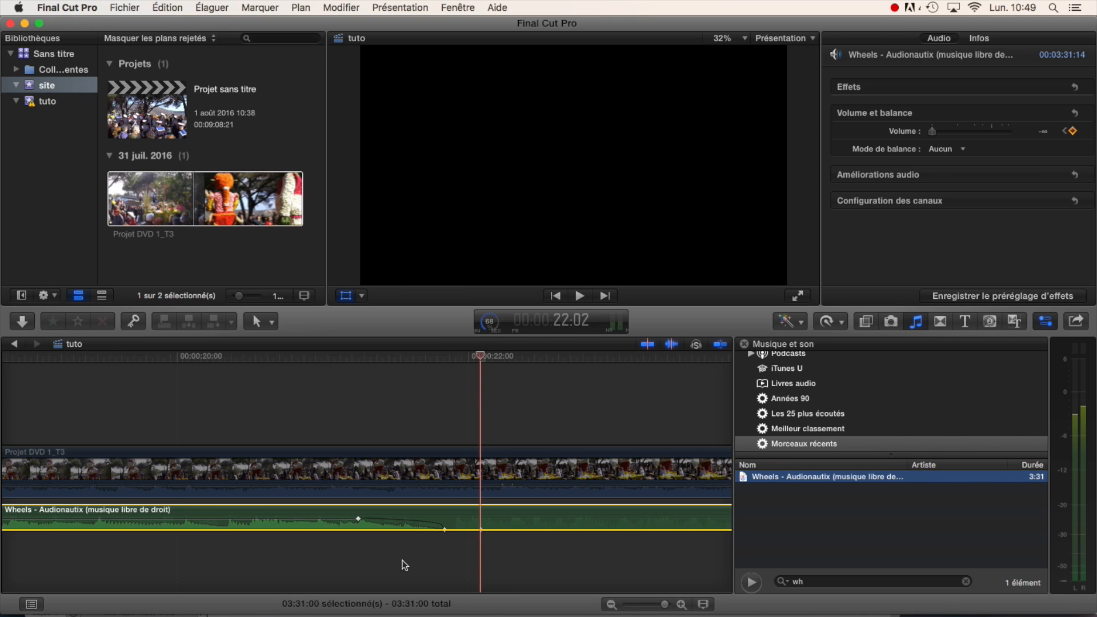
pyautogui.keyDown('alt'); pyautogui.click(478, 530); pyautogui.keyUp('alt')
pyautogui.moveTo(932, 131); pyautogui.dragTo(982, 141)
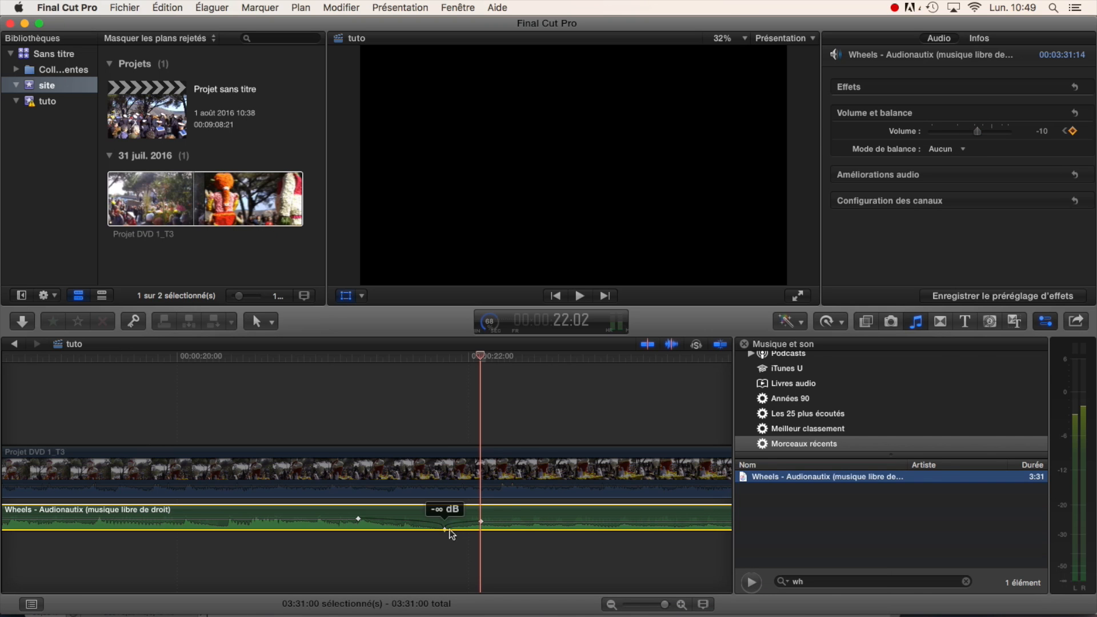
pyautogui.moveTo(978, 131); pyautogui.dragTo(871, 135)
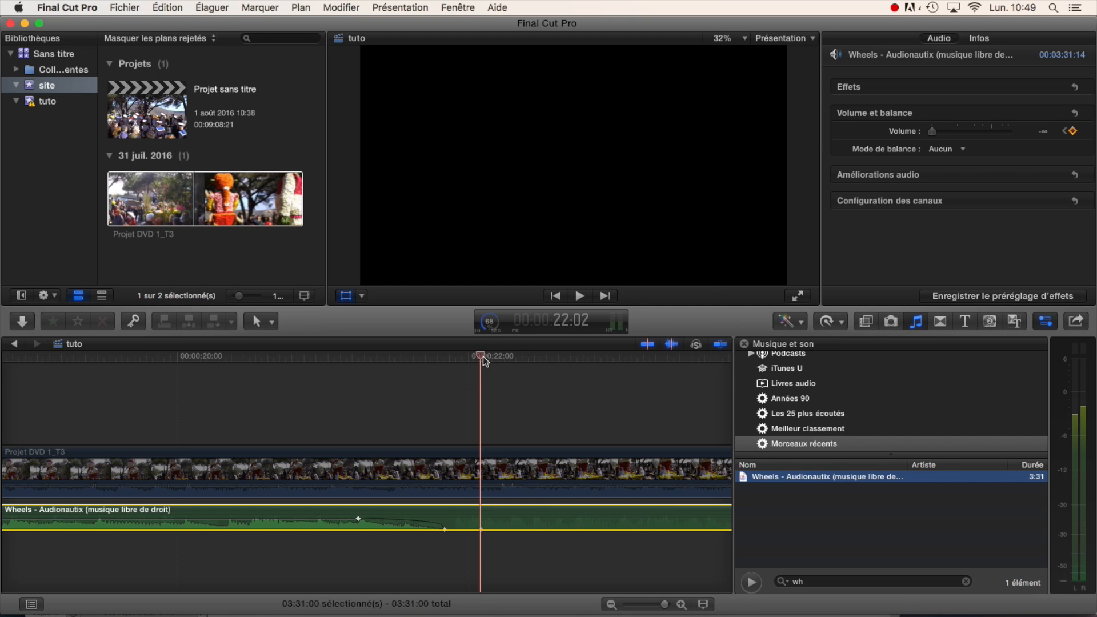
# - Add a Volume keyframe to the Wheels clip at 22:04 and raise its level to -3
pyautogui.moveTo(482, 354); pyautogui.dragTo(492, 356)
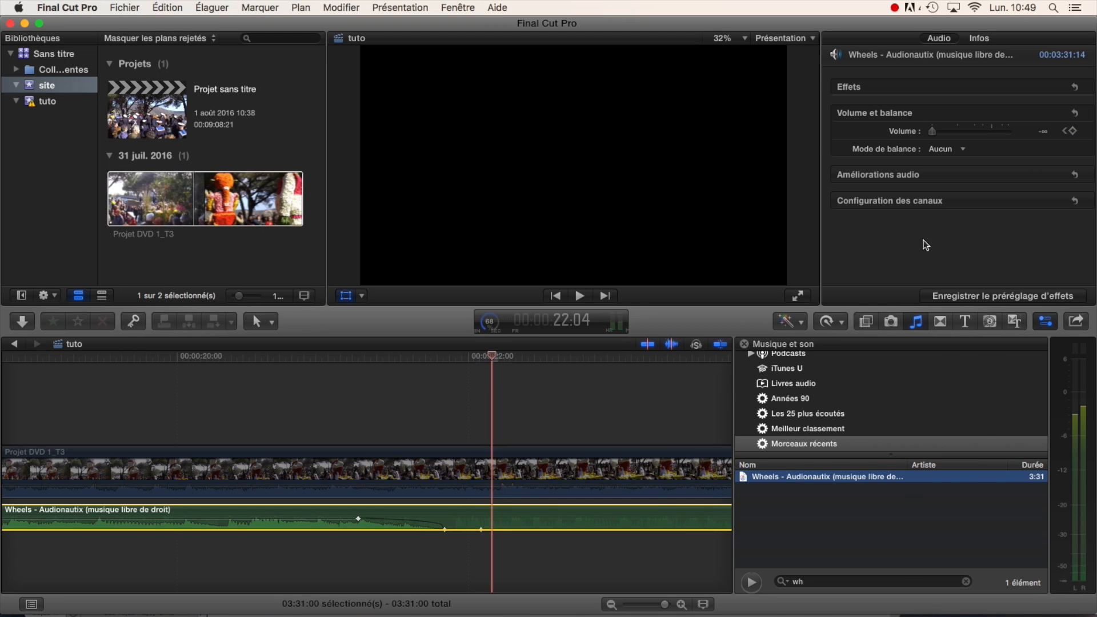
pyautogui.click(1073, 132)
pyautogui.moveTo(934, 135); pyautogui.dragTo(976, 140)
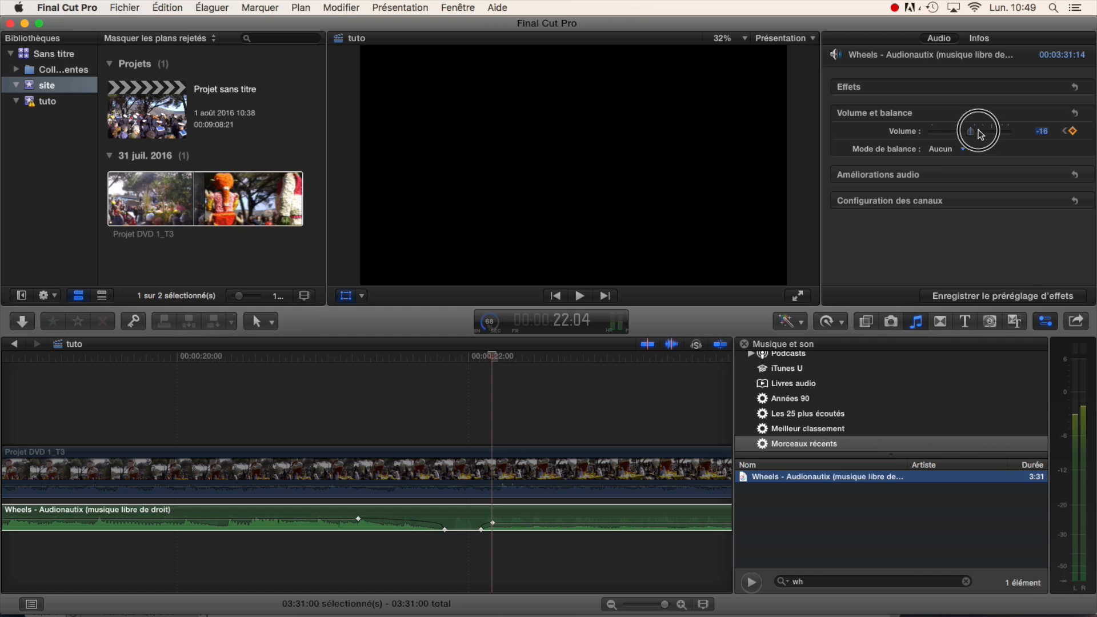
pyautogui.moveTo(973, 137); pyautogui.dragTo(987, 133)
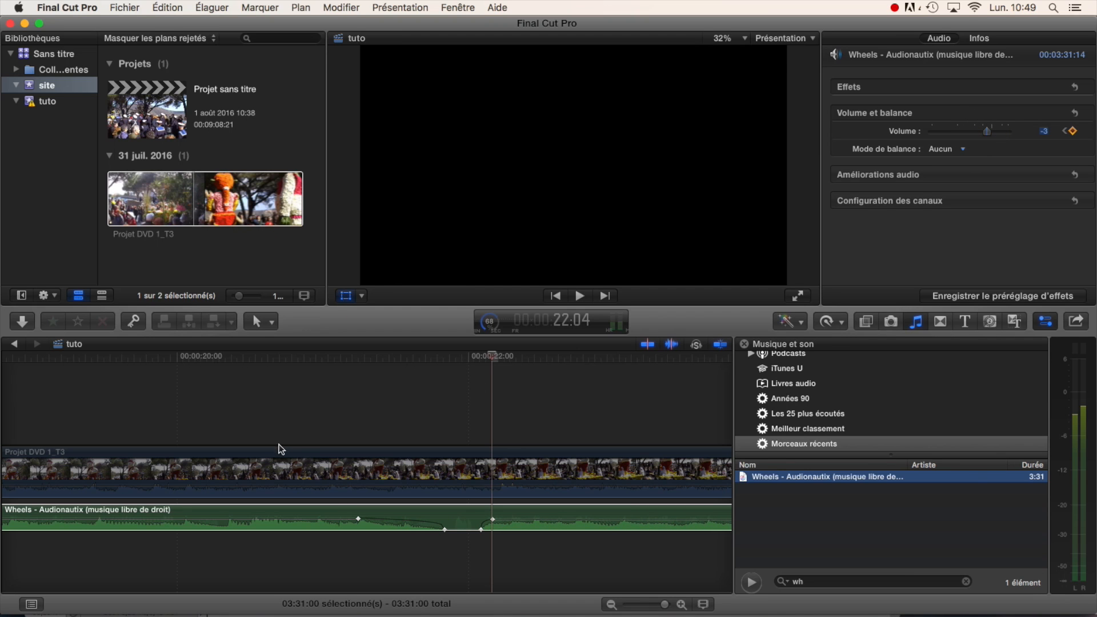
# - Play the music from 20:23 through the volume dip and stop at 22:11
pyautogui.click(318, 437)
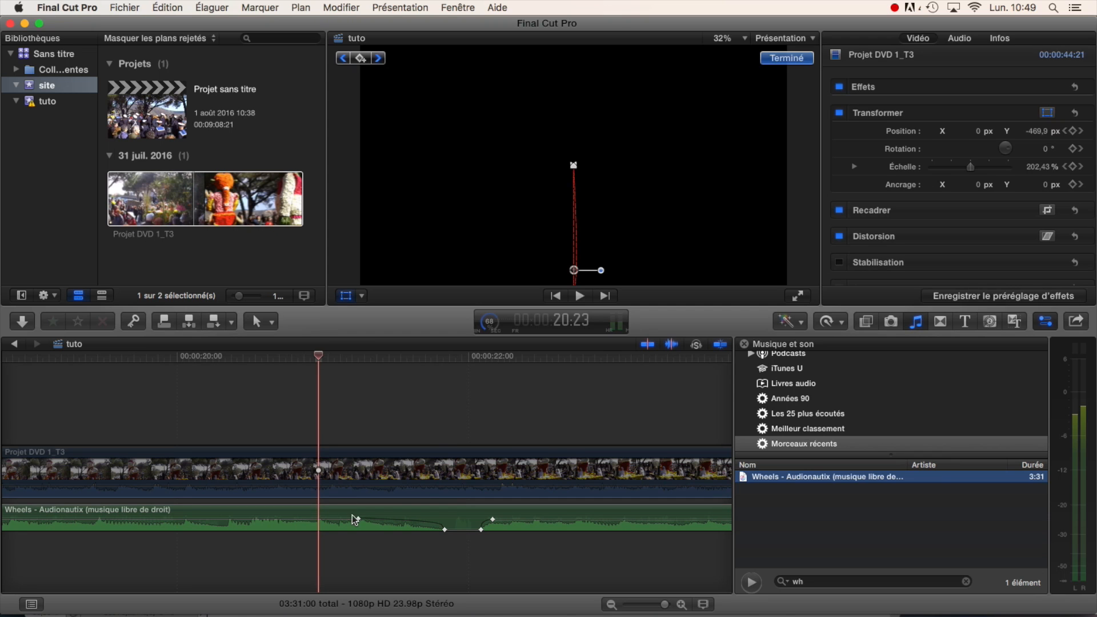
pyautogui.press('space')
pyautogui.press('space')
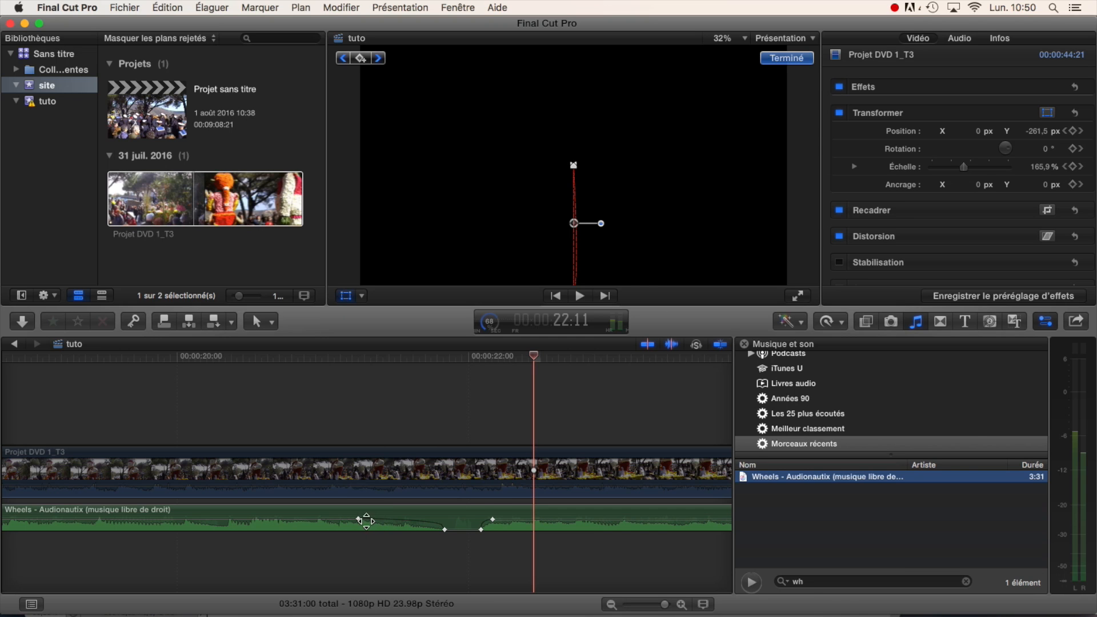
# - Move the first music volume keyframe to just before the 21:20 one, and stretch the fade-in by moving the last keyframe to about 22:17
pyautogui.moveTo(359, 520); pyautogui.dragTo(487, 525)
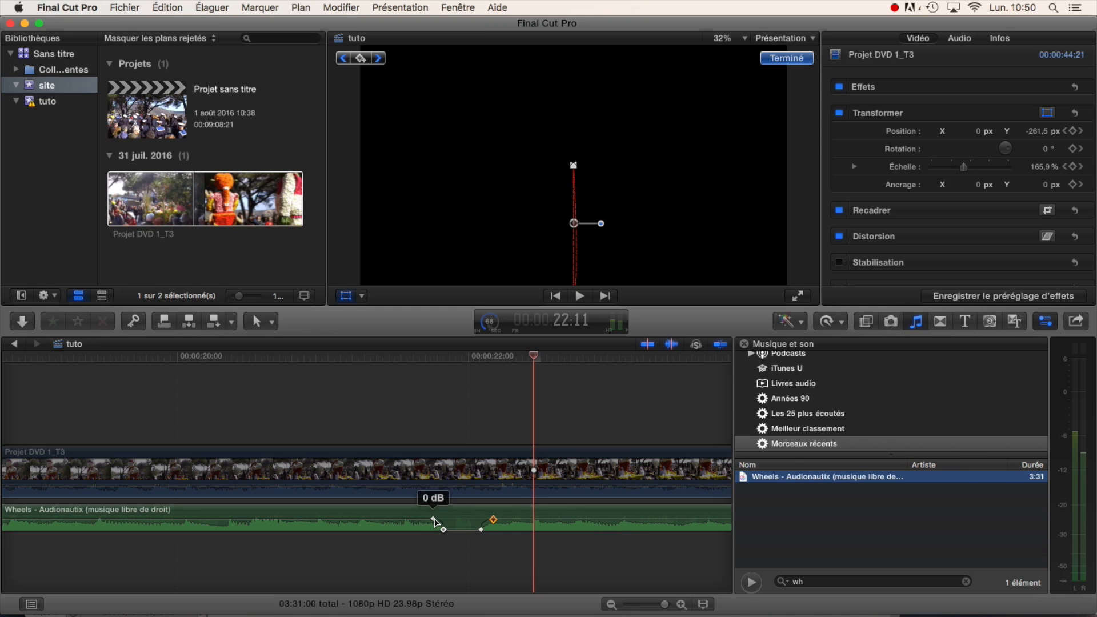
pyautogui.moveTo(433, 521); pyautogui.dragTo(467, 542)
pyautogui.click(466, 530)
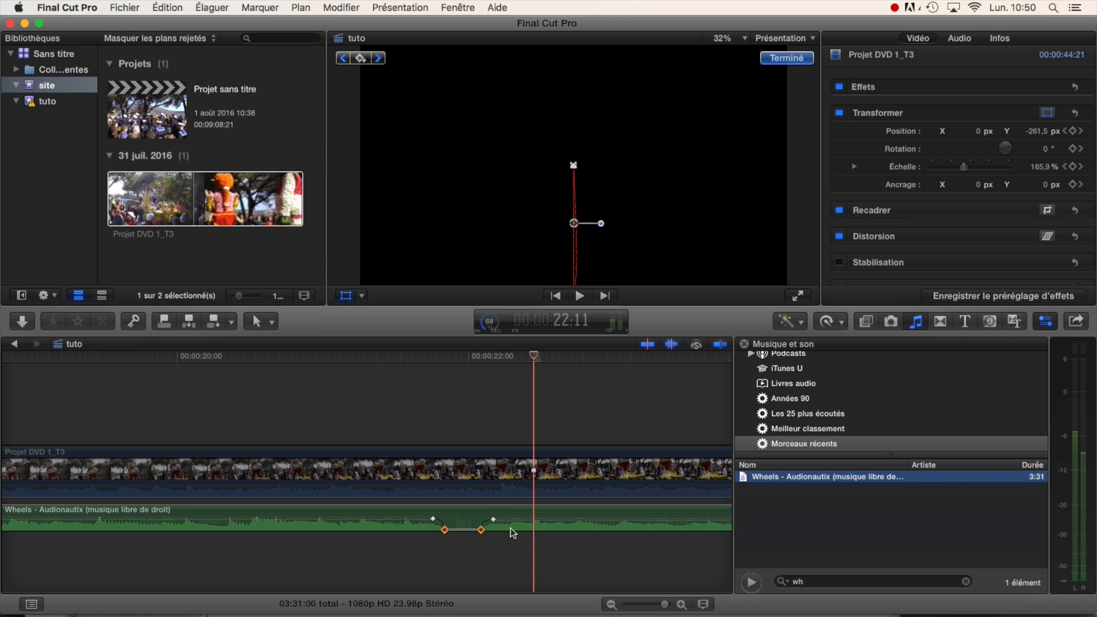
pyautogui.moveTo(495, 519); pyautogui.dragTo(571, 520)
pyautogui.click(556, 581)
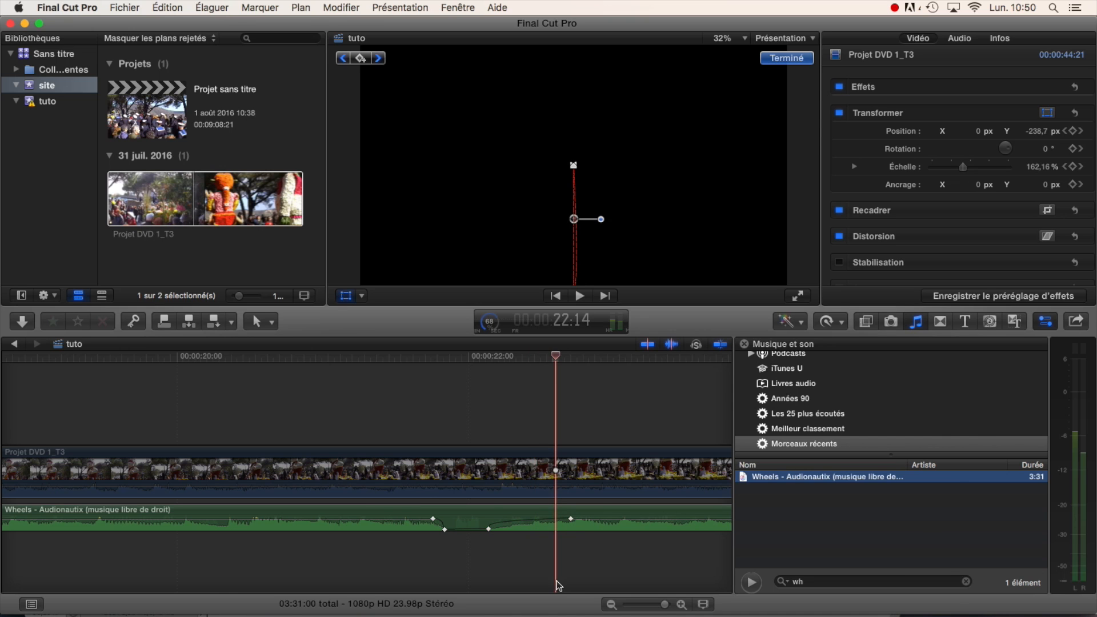
# - Re-enable the Projet DVD 1_T3 clip, place the playhead at 21:14 and leave the video clip selected
pyautogui.click(443, 478)
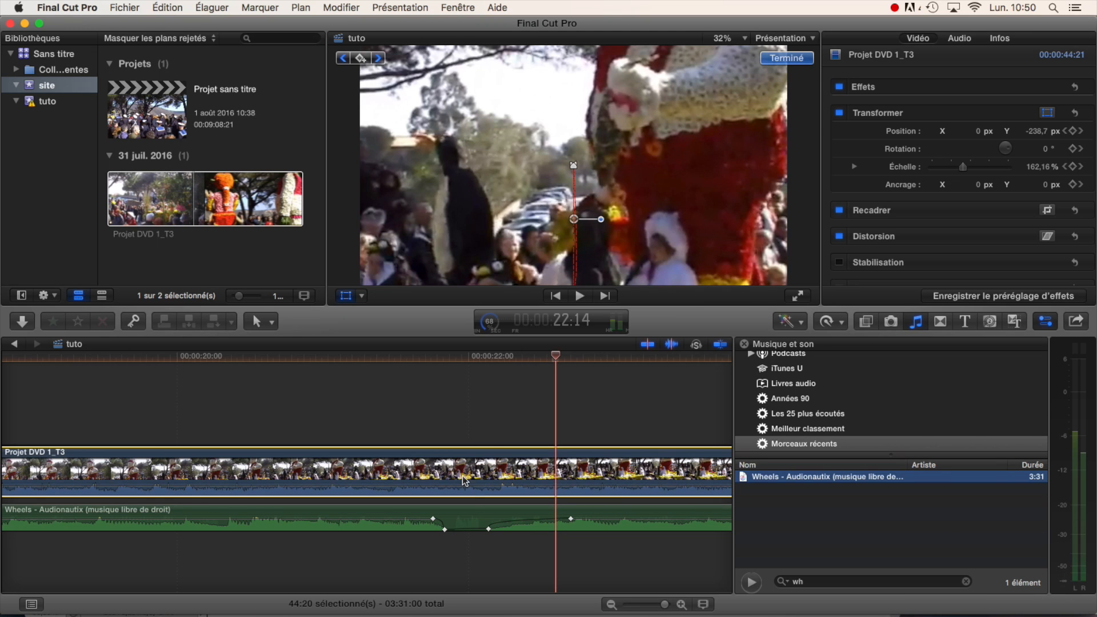
pyautogui.click(470, 436)
pyautogui.click(491, 471)
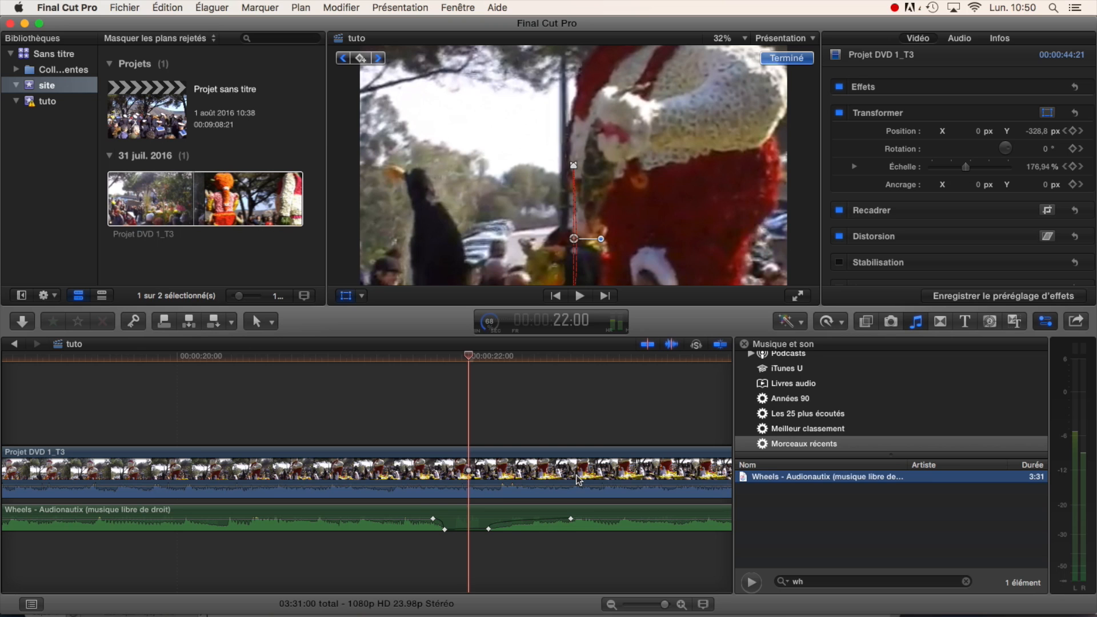
pyautogui.click(409, 504)
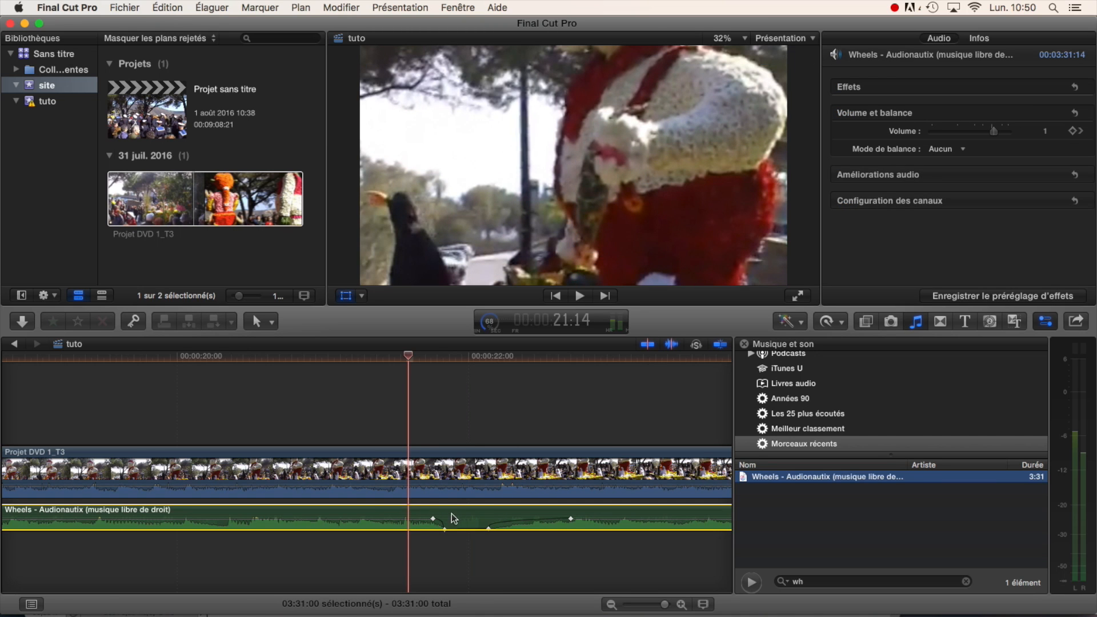
pyautogui.click(453, 472)
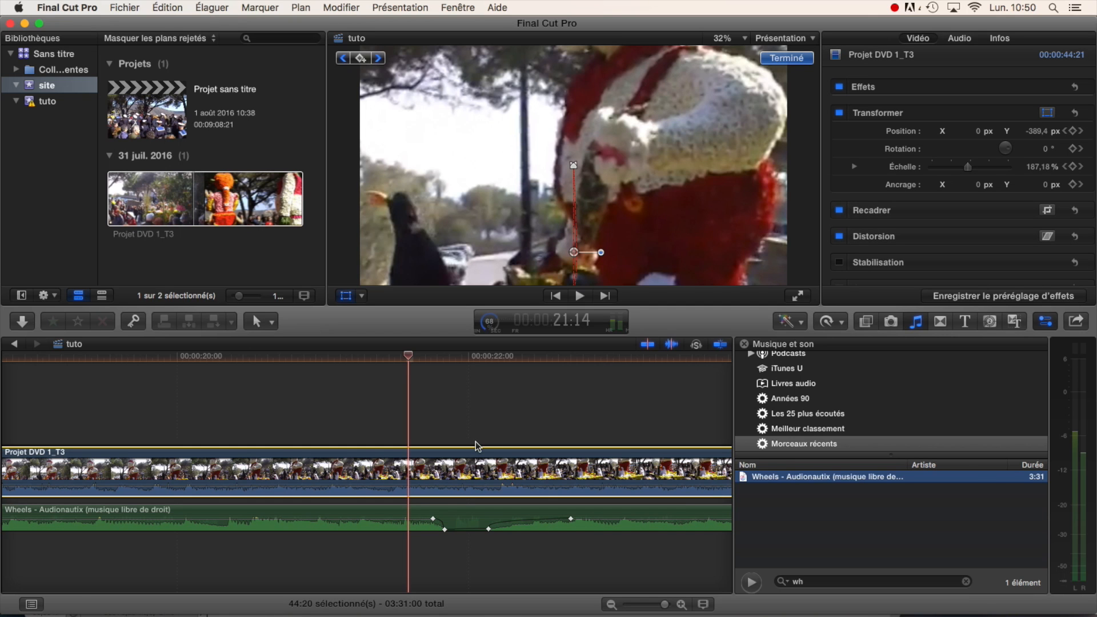
# - Show the video animation of the Projet DVD 1_T3 clip with all four Transform keyframes in view
pyautogui.rightClick(412, 458)
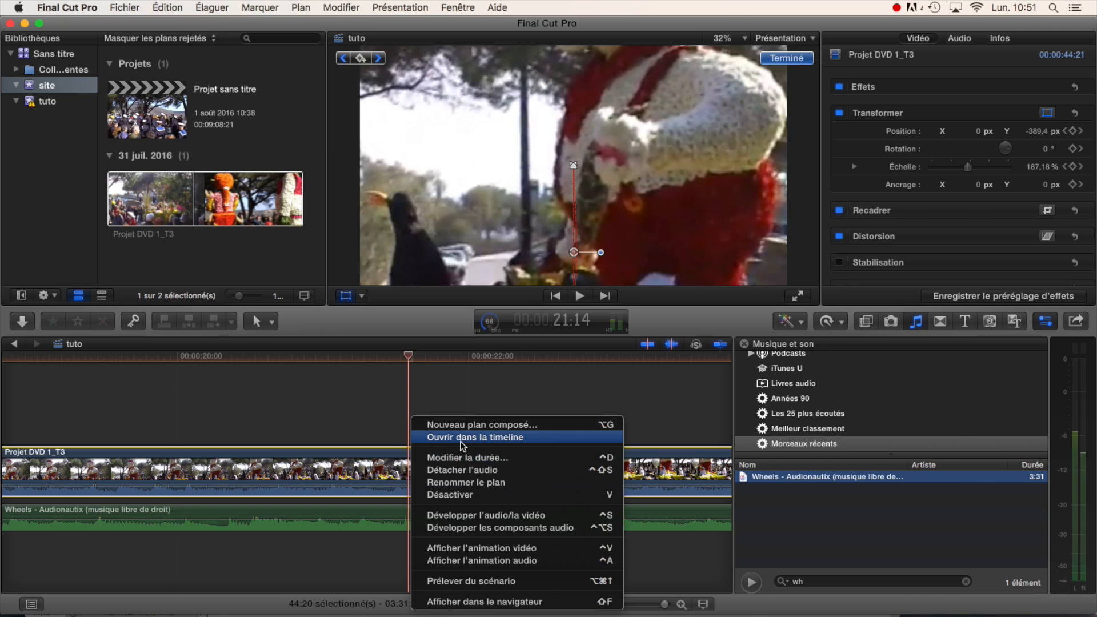
pyautogui.click(505, 550)
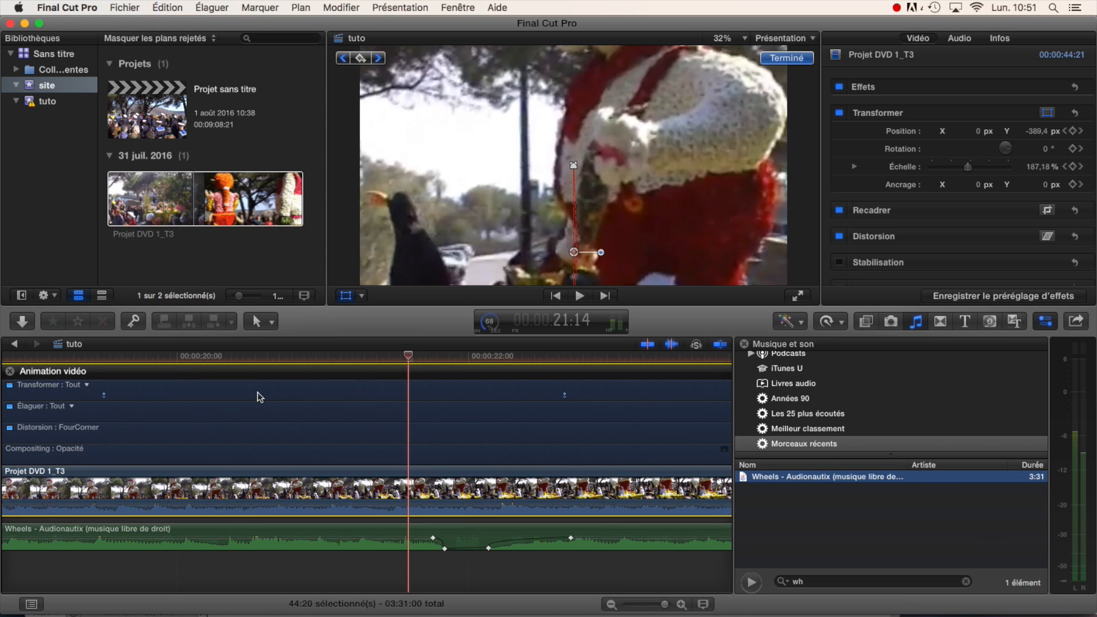
pyautogui.hscroll(-5, 261, 406)
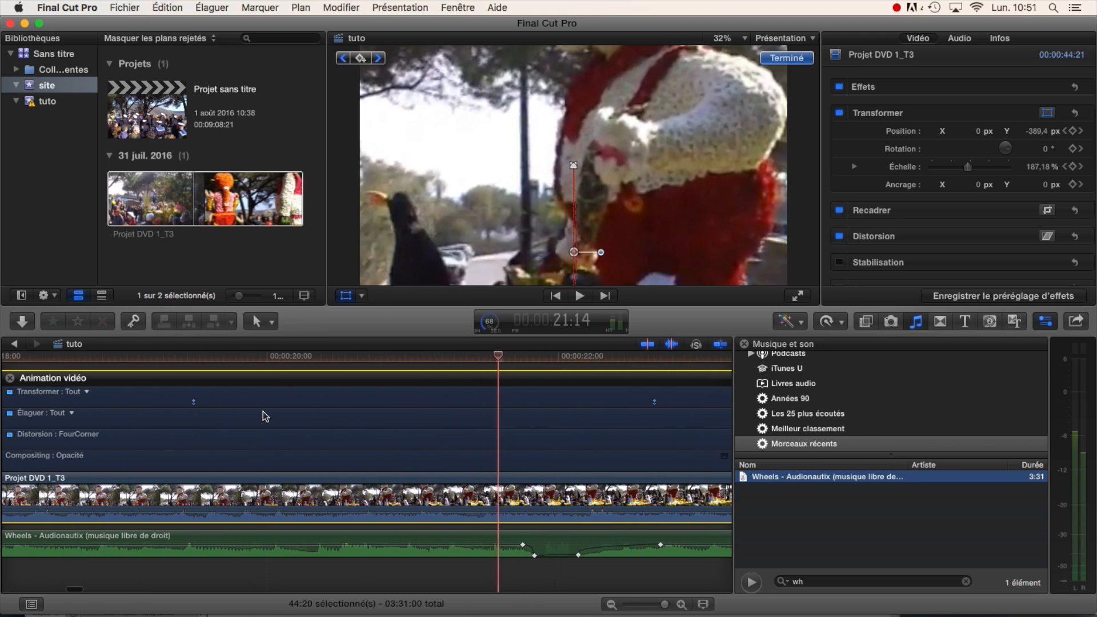
pyautogui.hscroll(3, 195, 432)
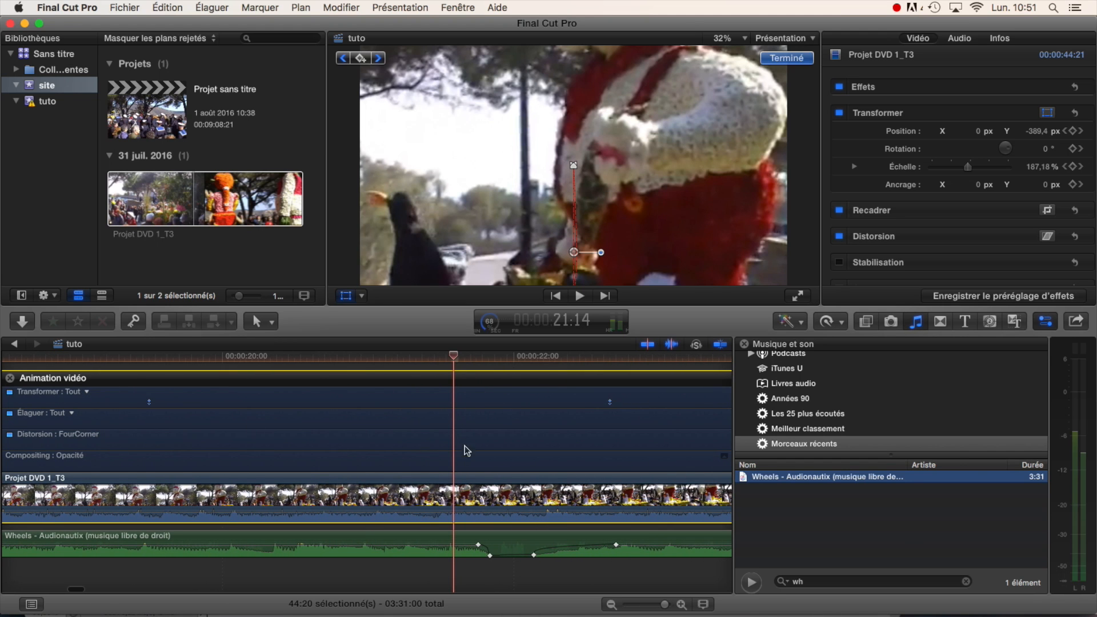
pyautogui.press('super+minus')
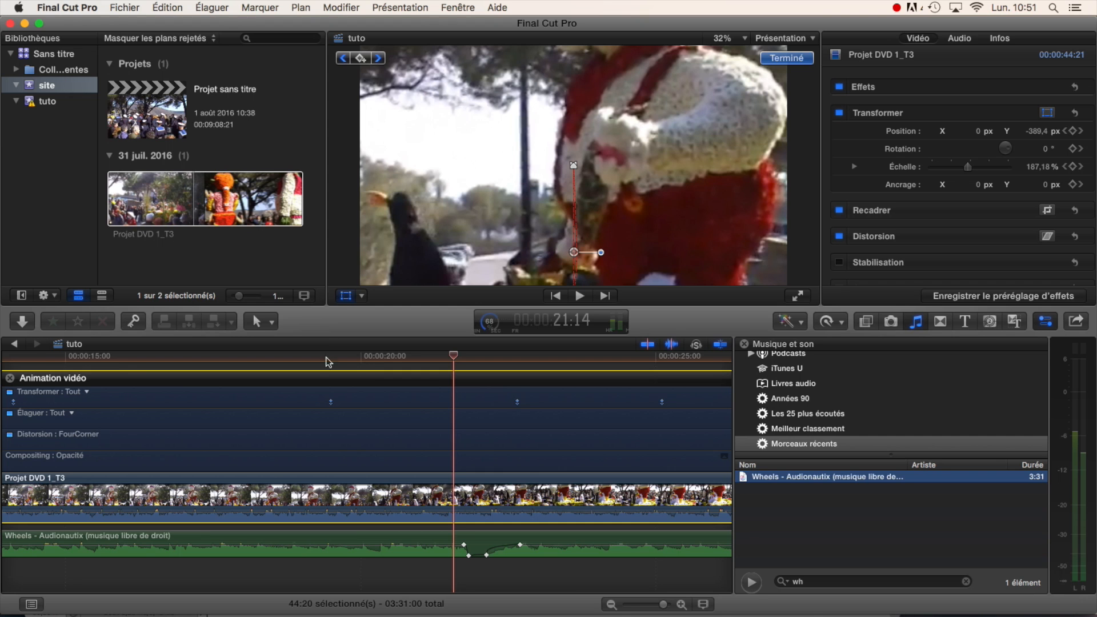
# - Shift the Transform keyframe at 19:12 to about 19:16 and the one at 22:16 to about 22:06 in the video animation
pyautogui.moveTo(331, 407)
pyautogui.mouseDown()
pyautogui.moveTo(431, 417)
pyautogui.moveTo(336, 404)
pyautogui.mouseUp()
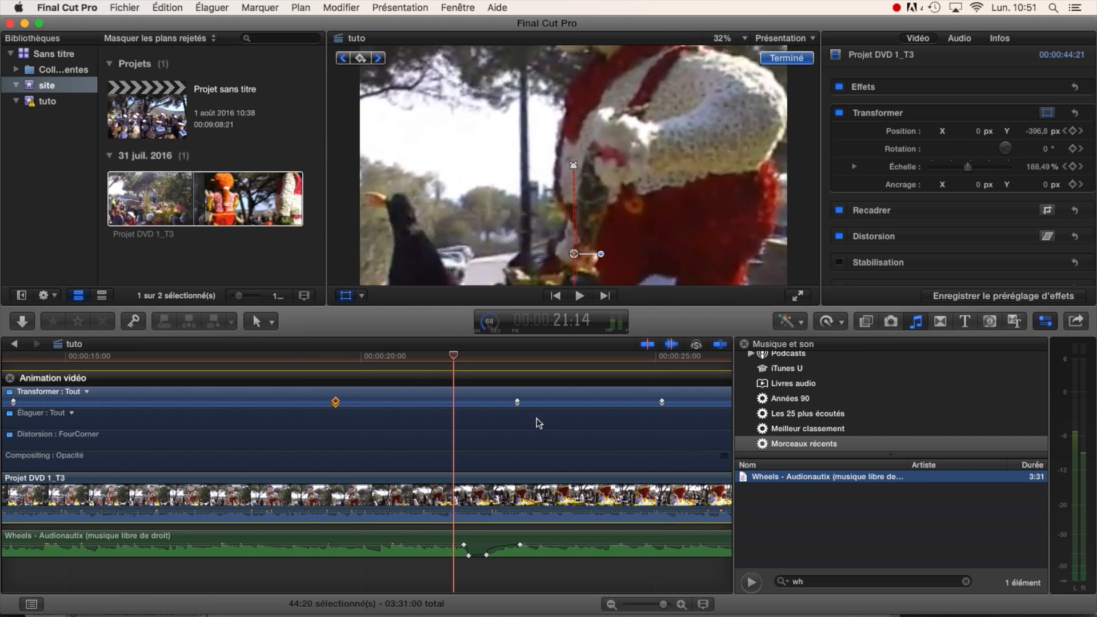
pyautogui.moveTo(518, 403); pyautogui.dragTo(495, 403)
pyautogui.moveTo(333, 404); pyautogui.dragTo(343, 406)
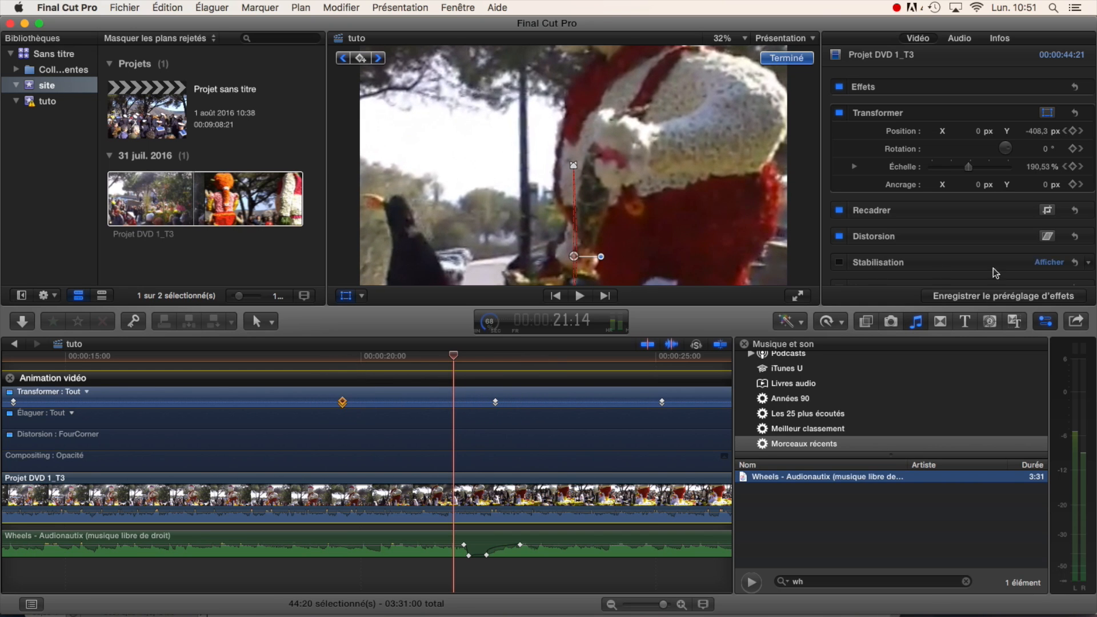